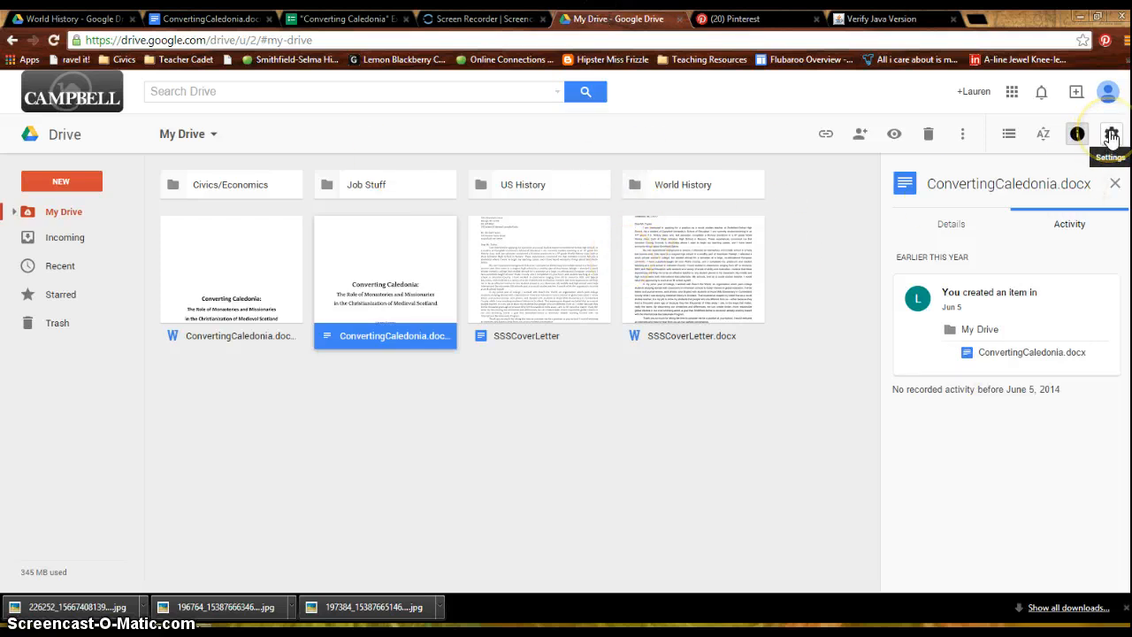
- Switch to the World History folder in the older Drive layout and review the options its settings offer
click(1109, 136)
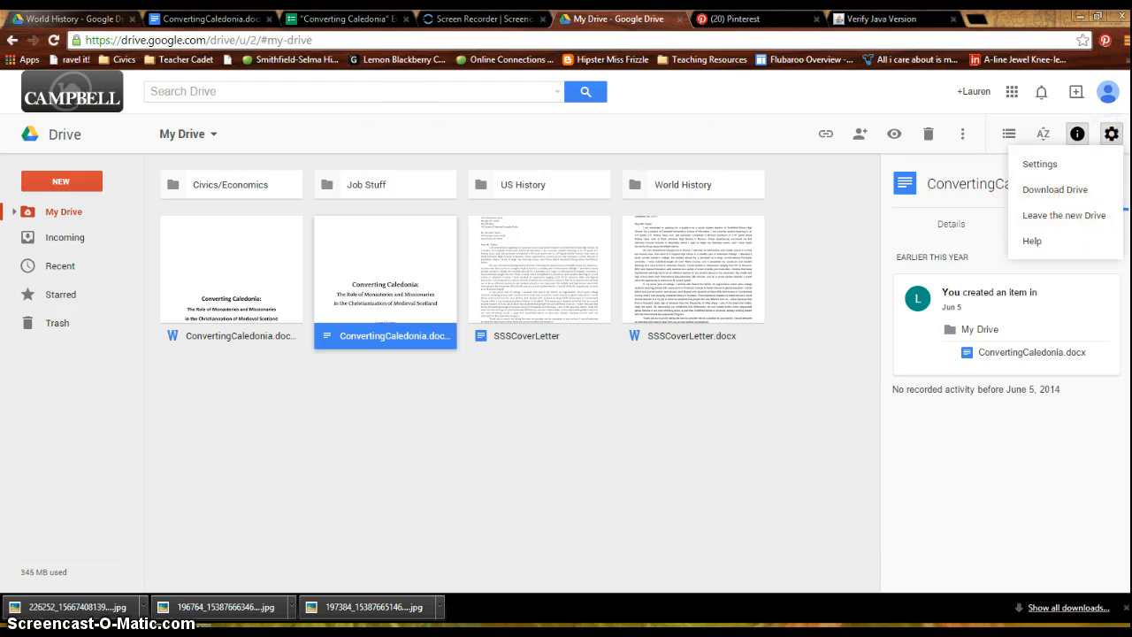
click(62, 18)
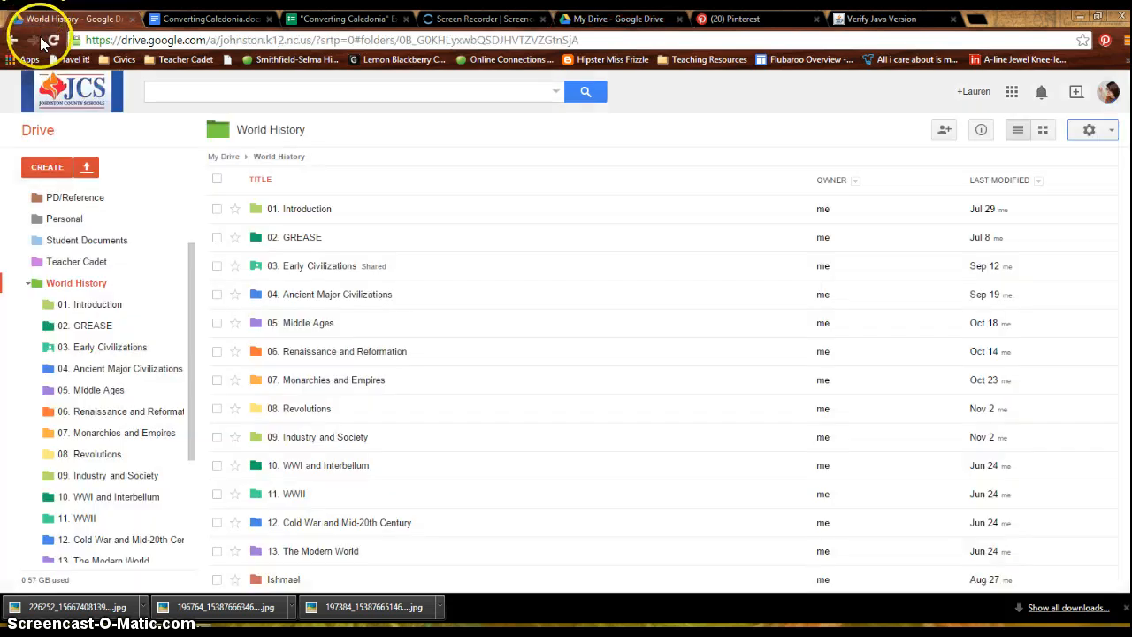
click(1089, 131)
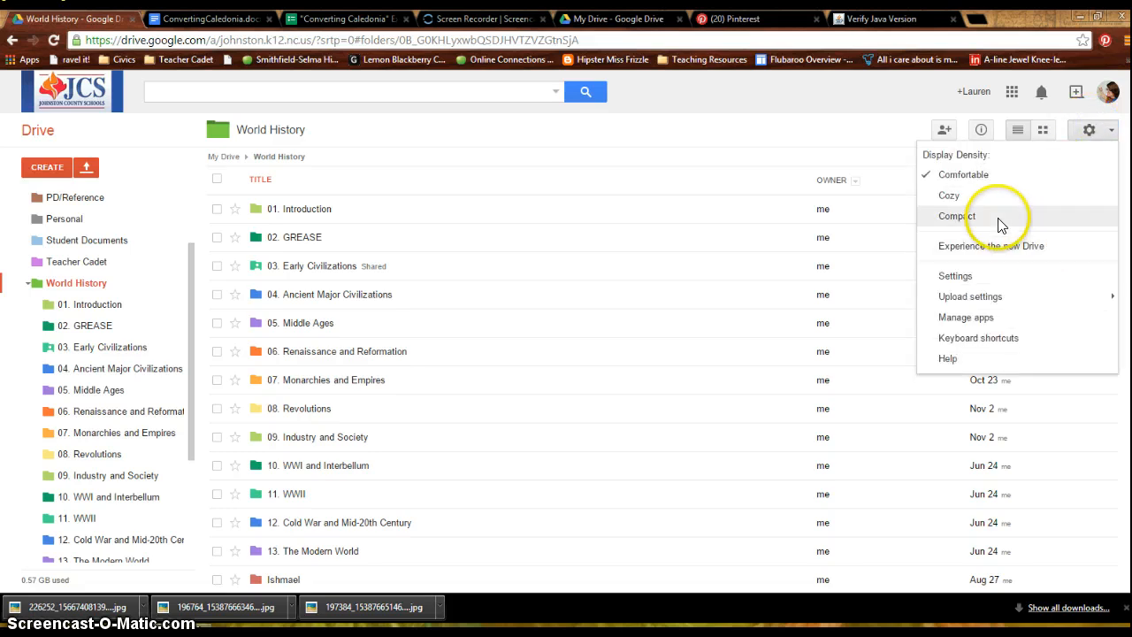
click(747, 121)
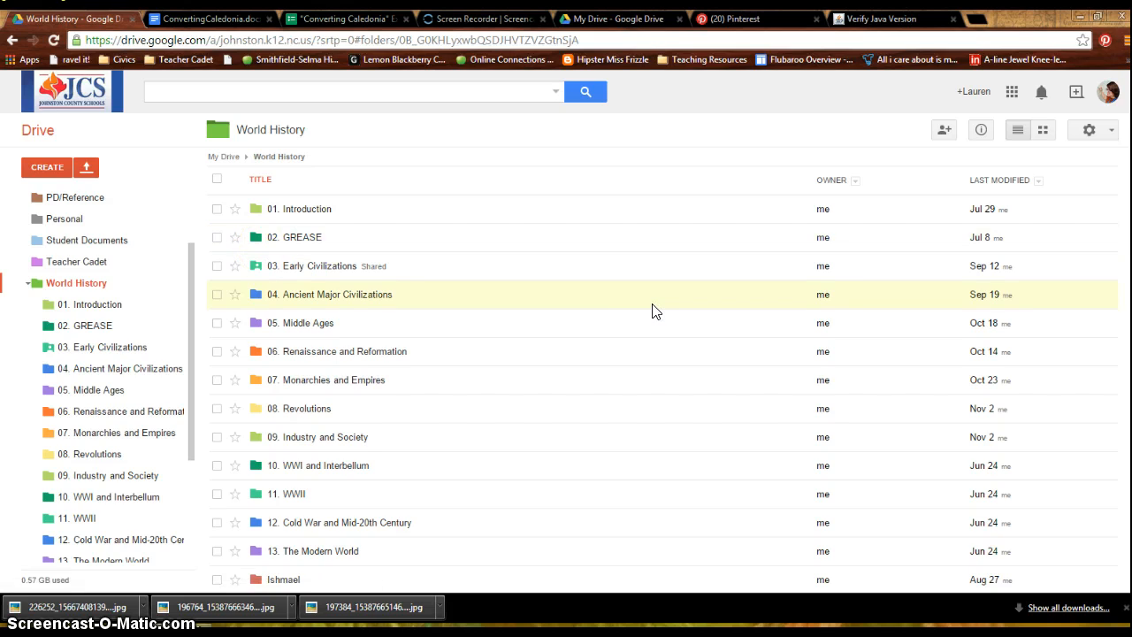
- Create a new form in the World History folder and title it "Unit 1 Test"
click(42, 168)
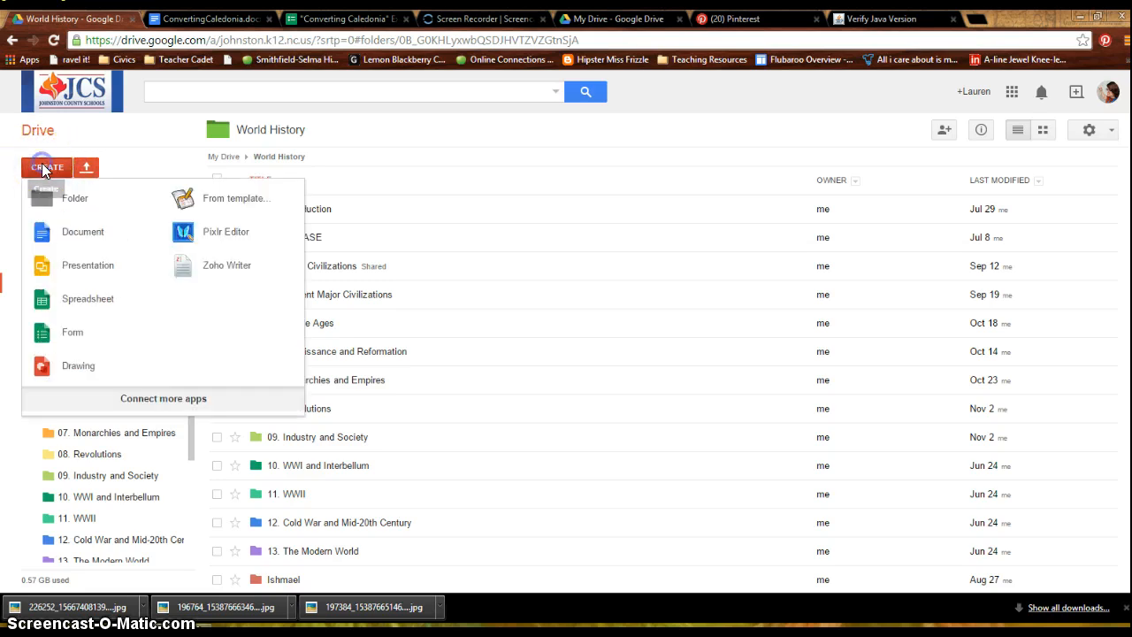
click(107, 334)
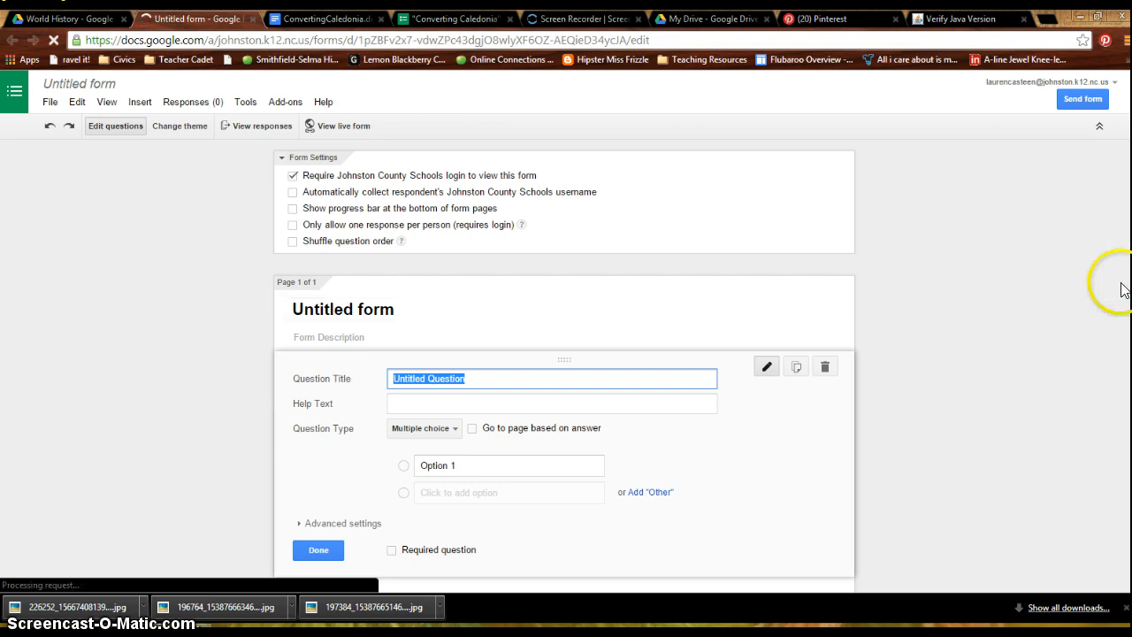
click(466, 309)
text(Unit 1 Test)
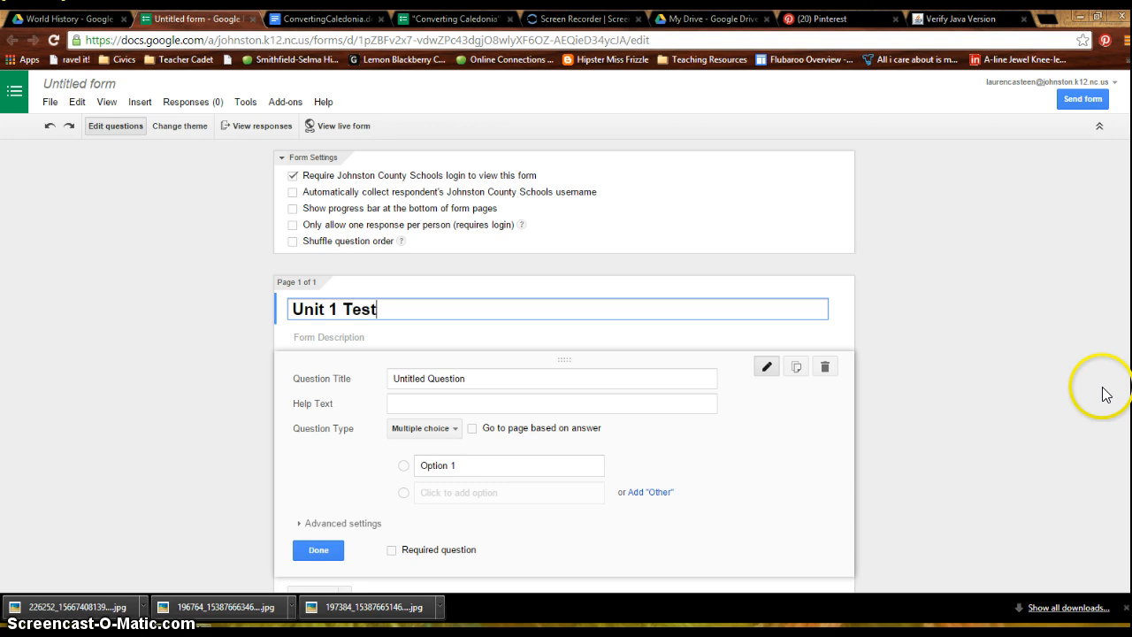
- Set the first question's title to "What was the lasting impact of Athenian government?"
click(554, 380)
key(ctrl+a)
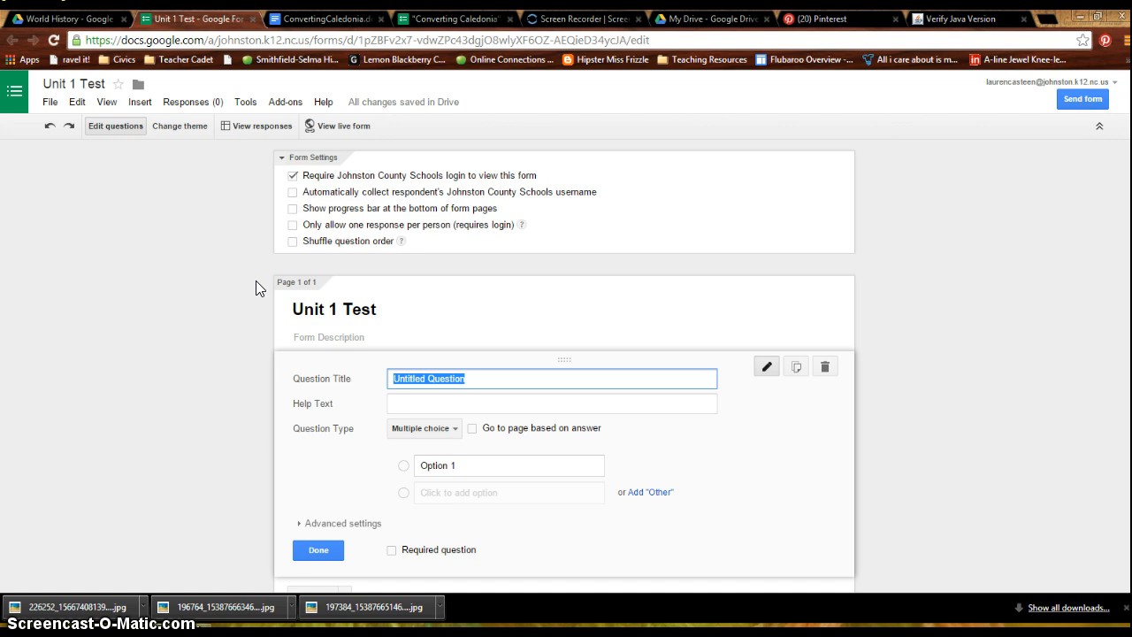
text(What was the lasting impact of Athenian government?)
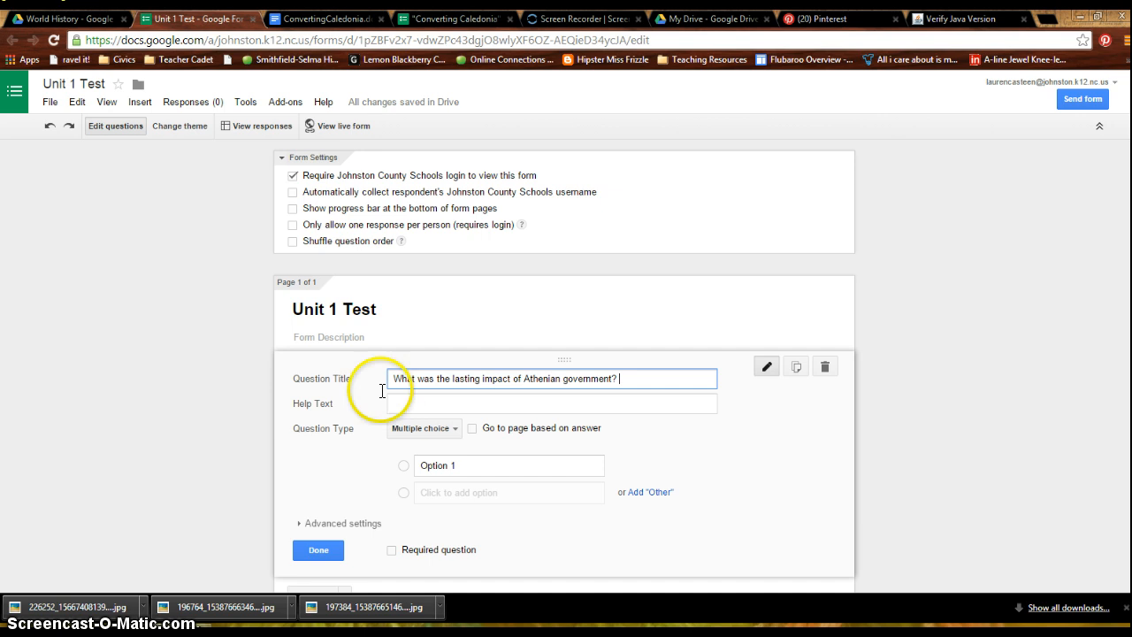
click(195, 369)
scroll(196, 366, down, 2)
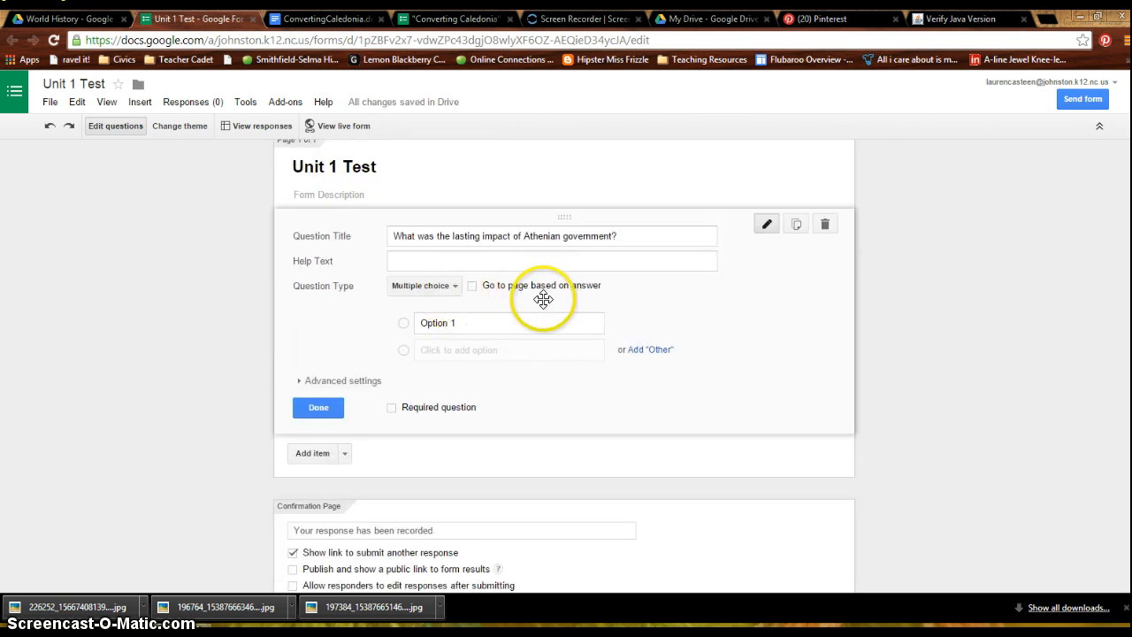
- Try the Text question type on the Athenian government question and return it to Multiple choice
click(450, 287)
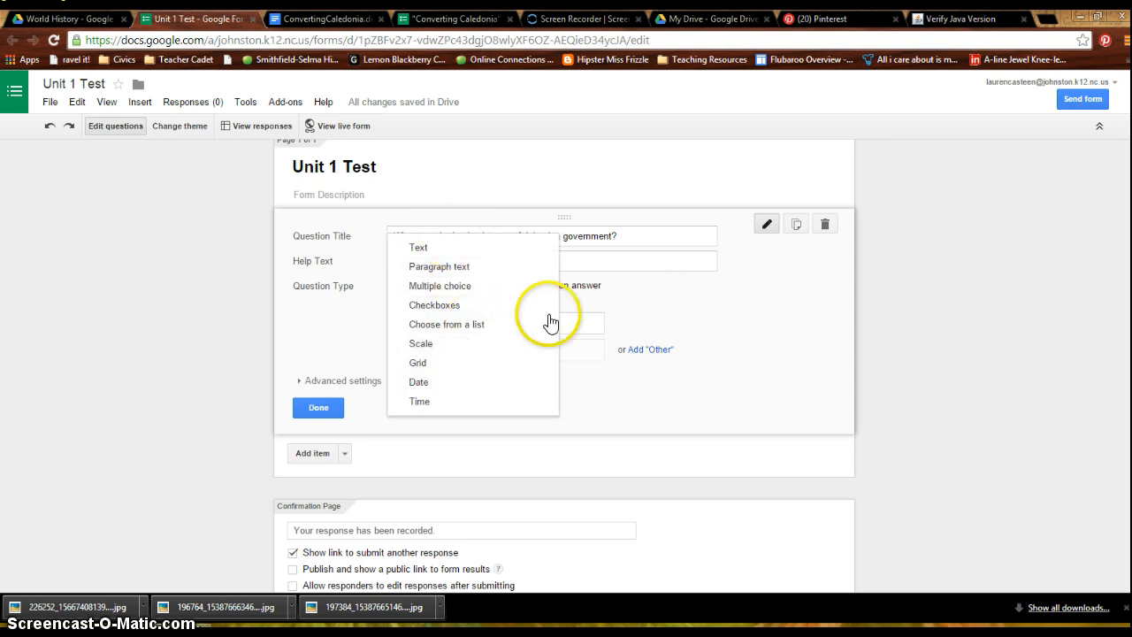
click(485, 256)
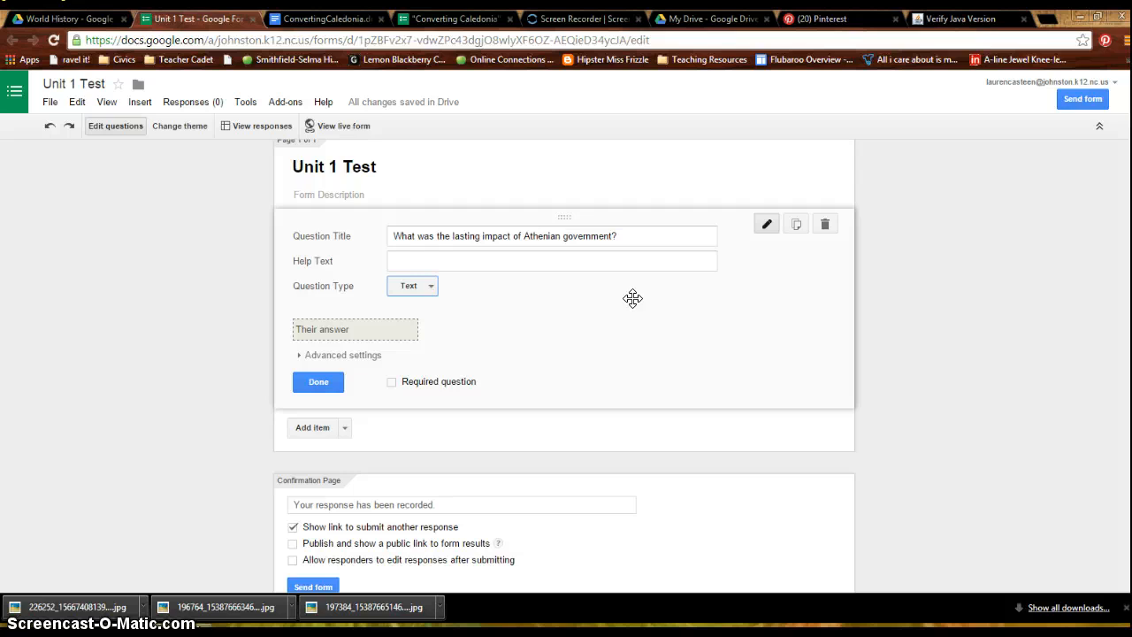
click(433, 286)
click(440, 325)
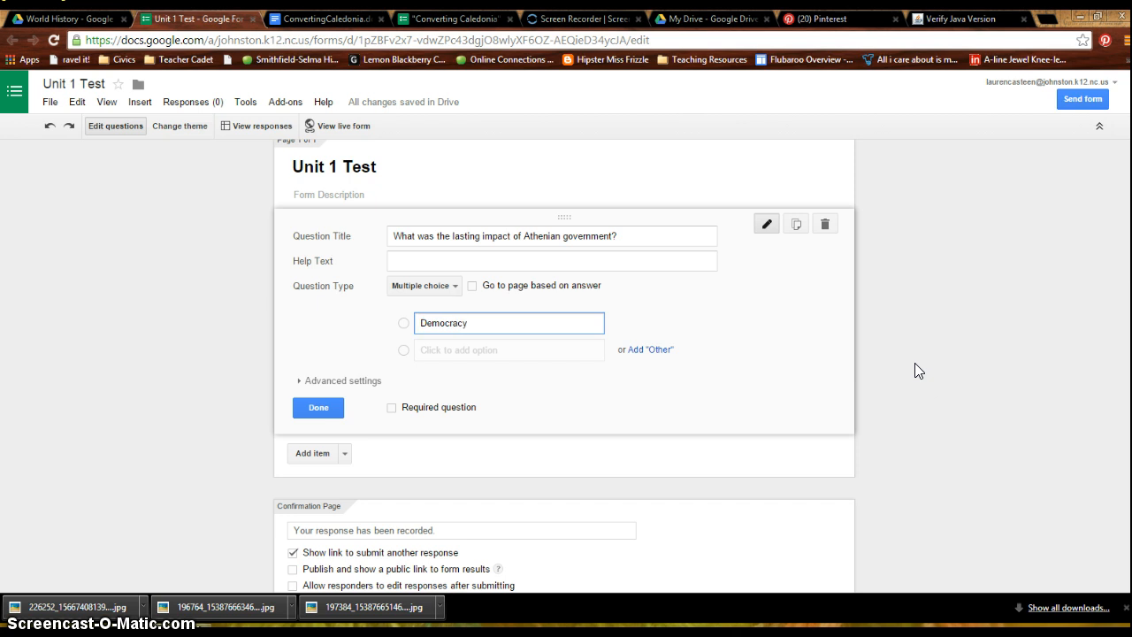
- Give the question the answer options Democracy, Republic and idk, and make it a required question
key(Return)
text(Republic)
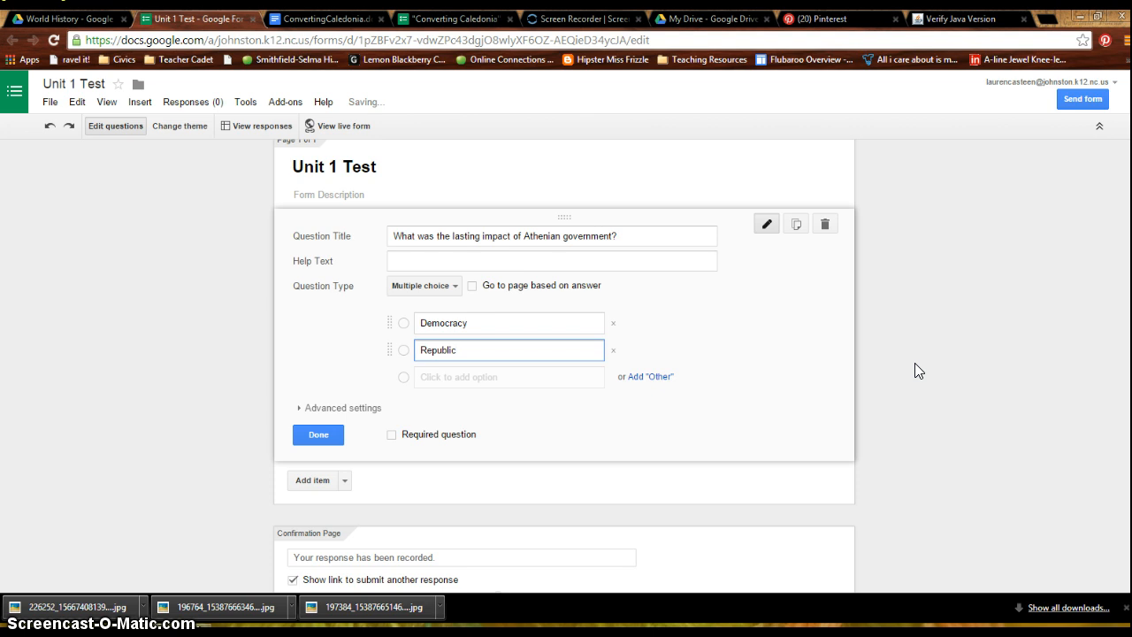
key(Return)
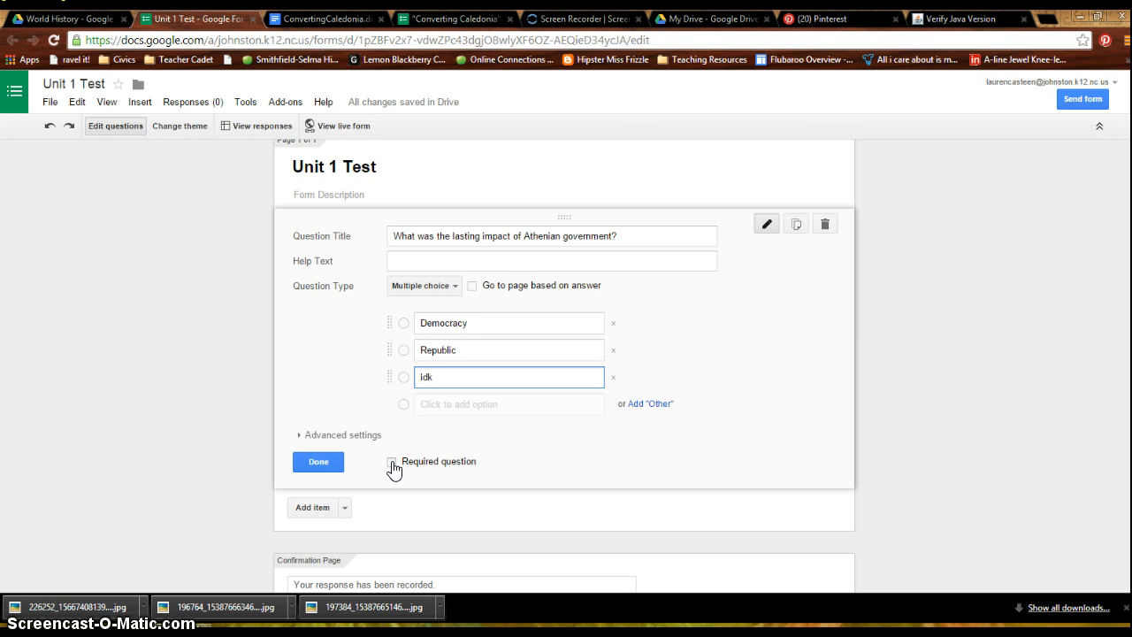
click(392, 462)
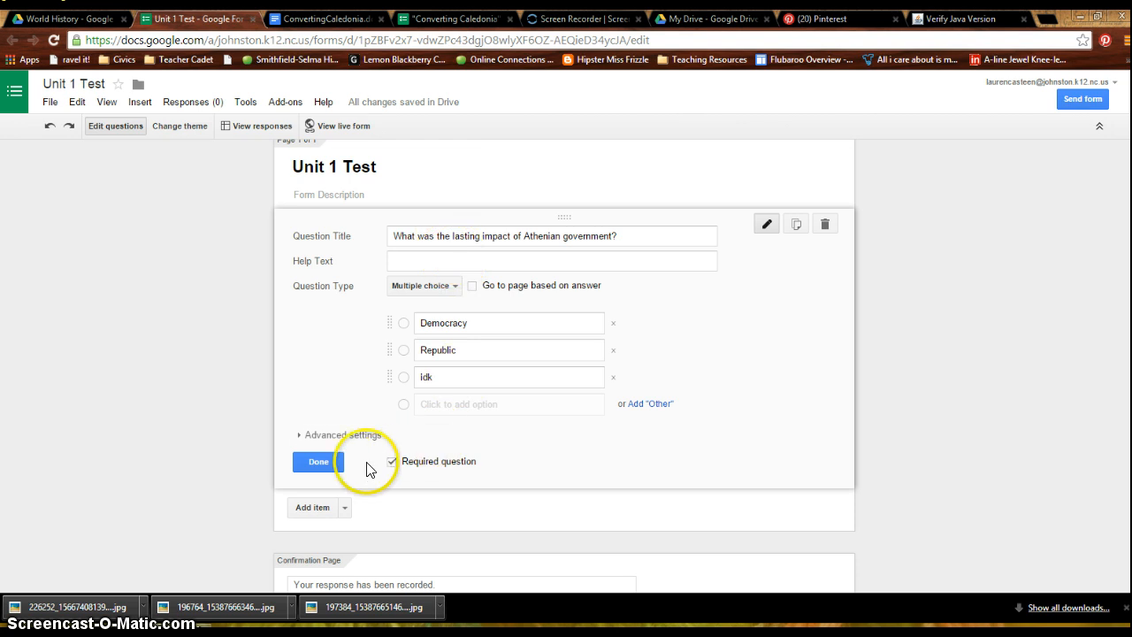
click(320, 461)
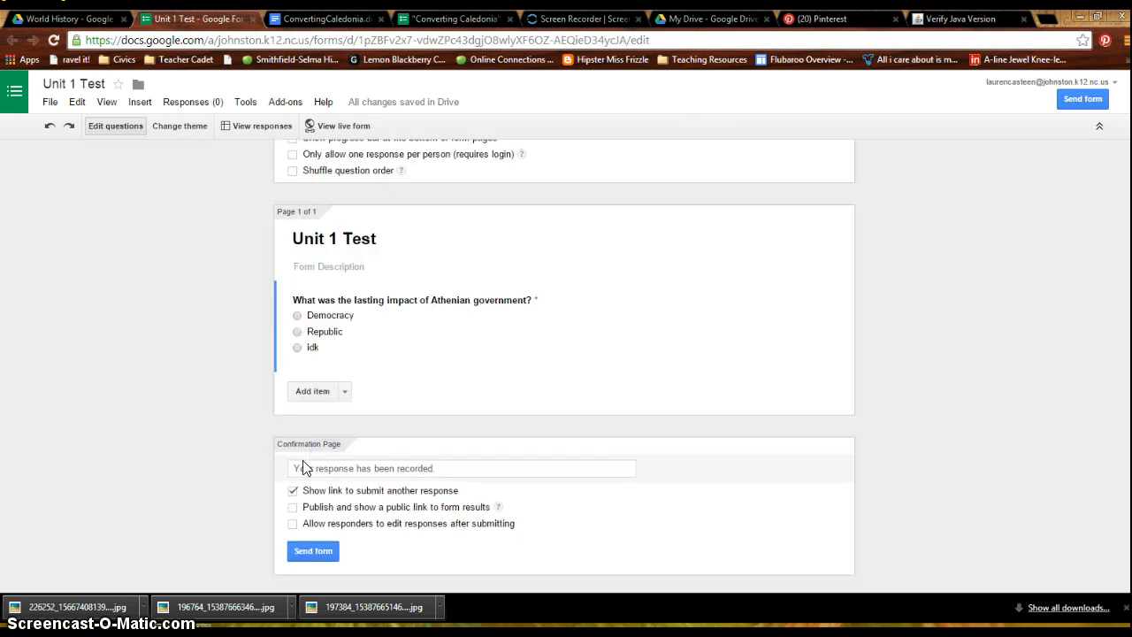
- Add a second question of type Text with the title "Name" below the Athenian government question
click(345, 392)
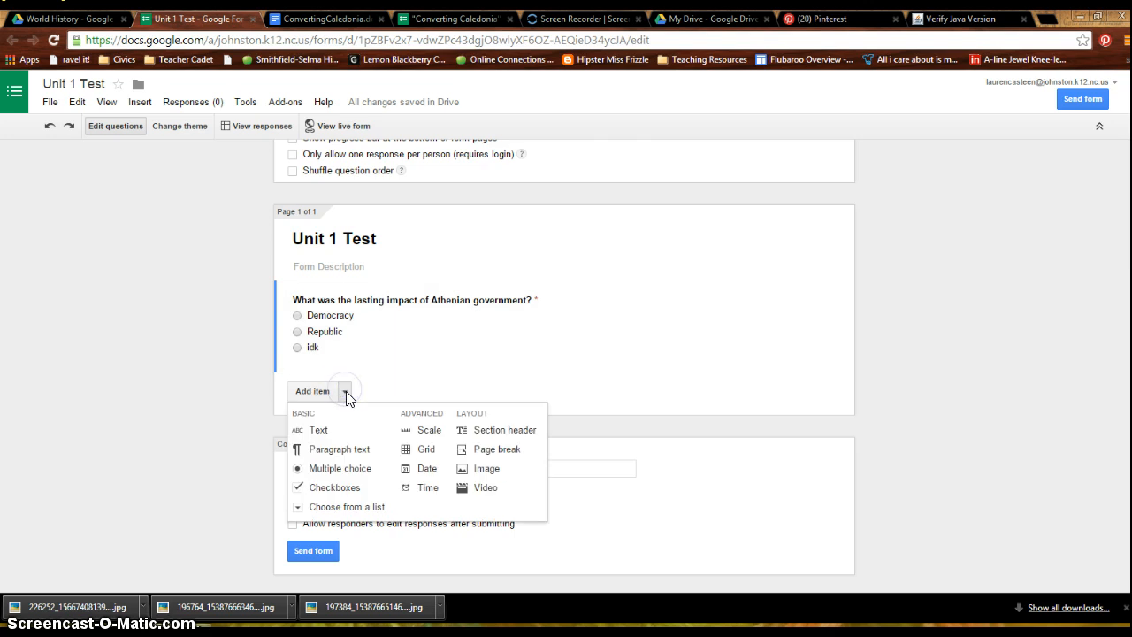
click(344, 389)
click(322, 388)
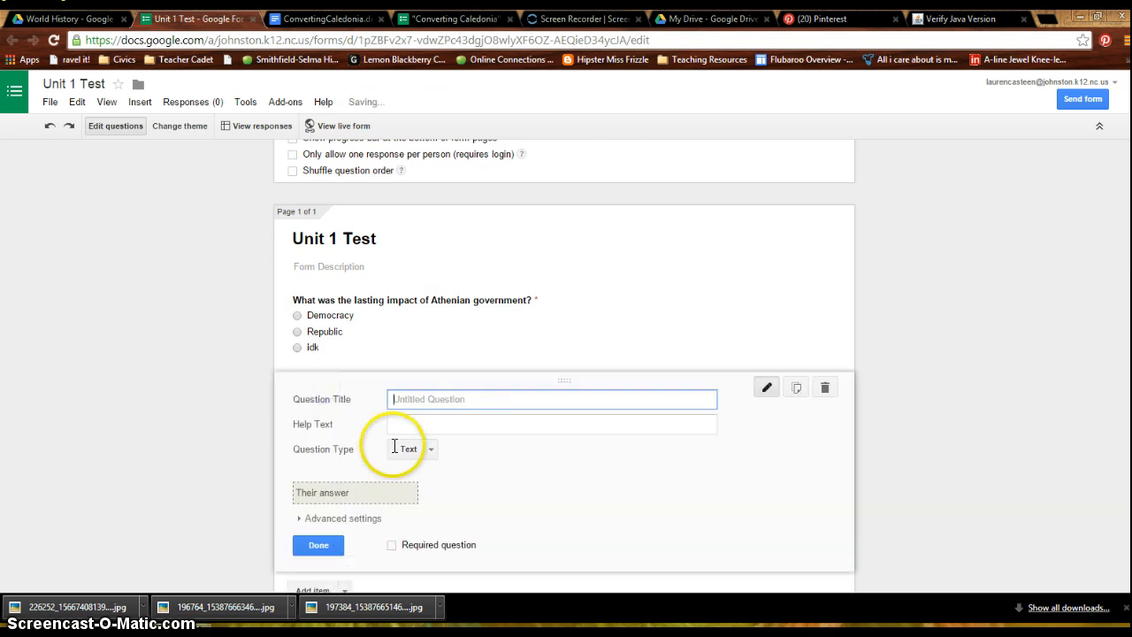
click(431, 450)
click(440, 463)
click(435, 449)
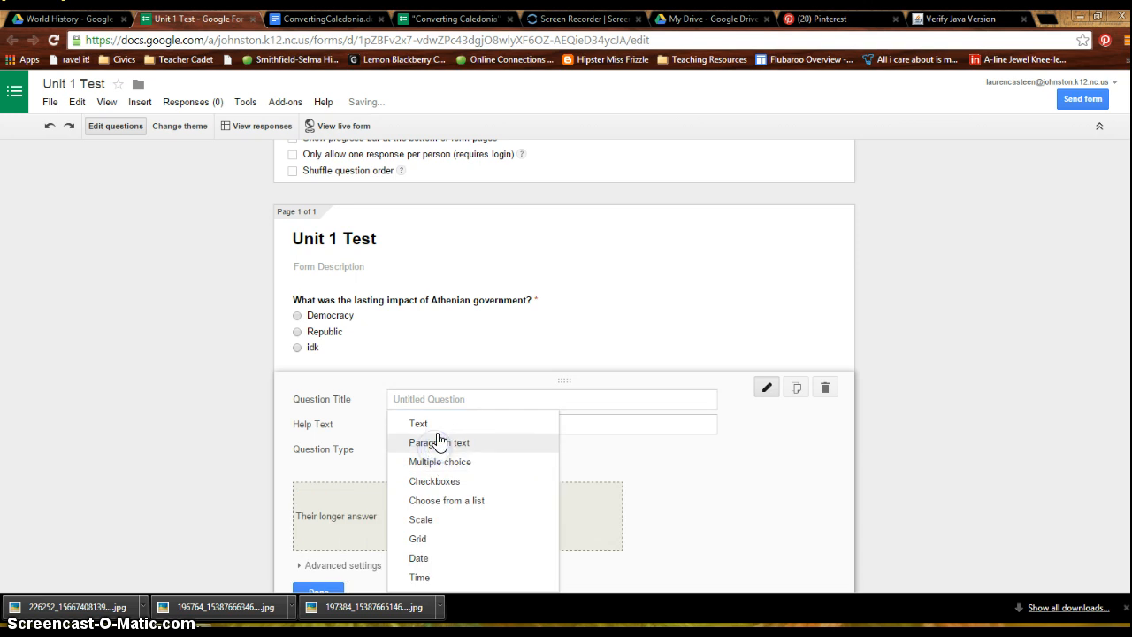
click(426, 423)
click(489, 402)
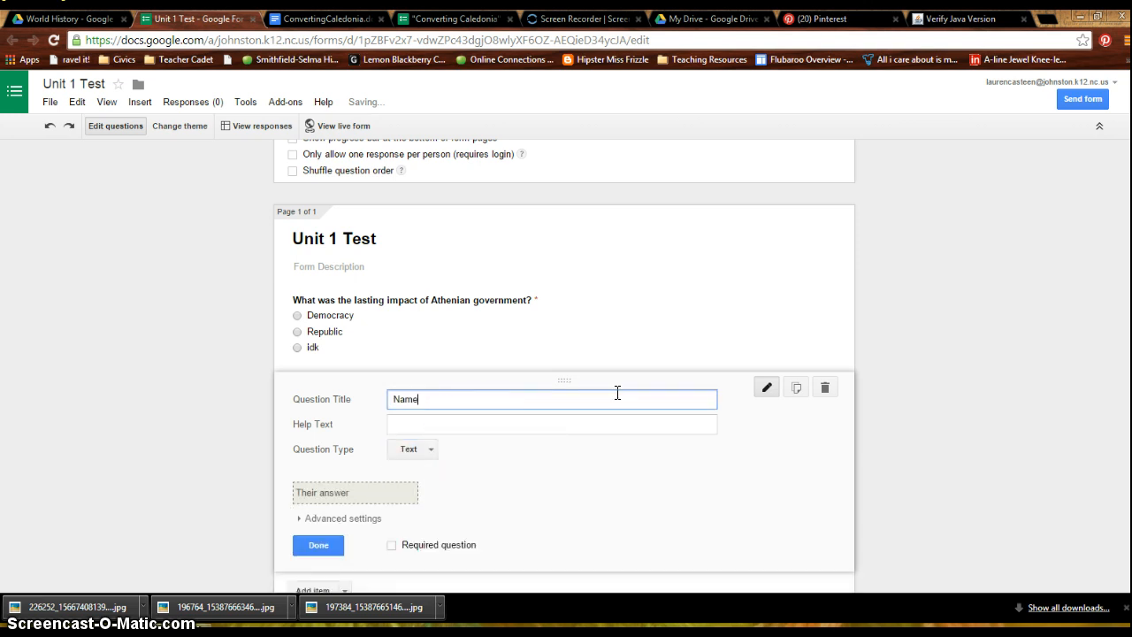
click(150, 357)
- Turn on automatic collection of the respondent's Johnston County Schools username in the form settings
scroll(150, 358, down, 2)
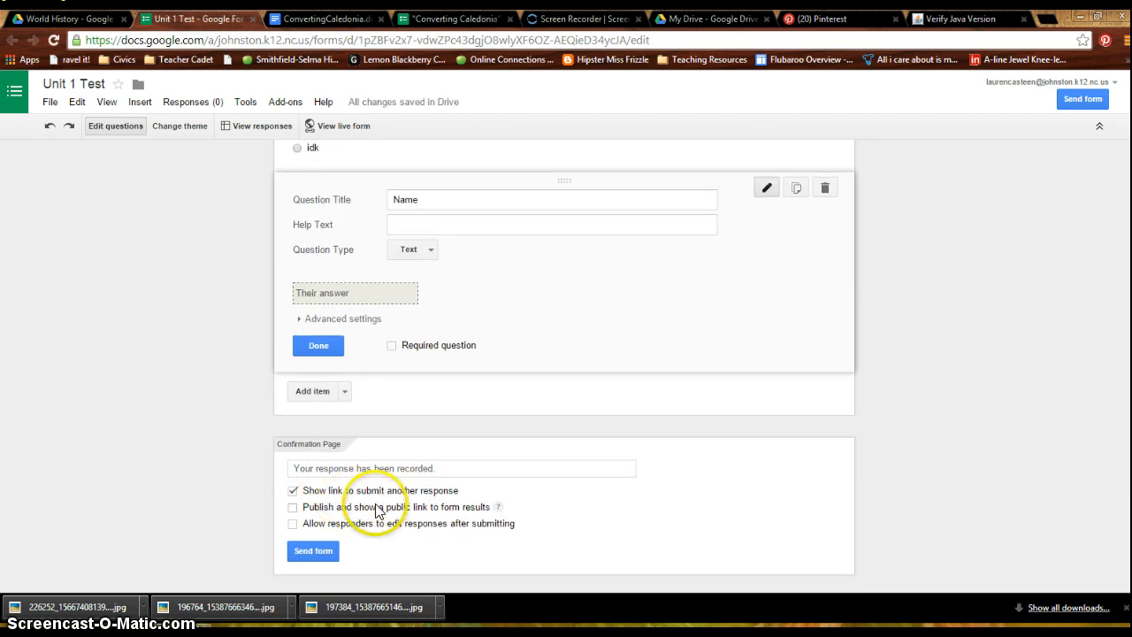
scroll(259, 435, up, 3)
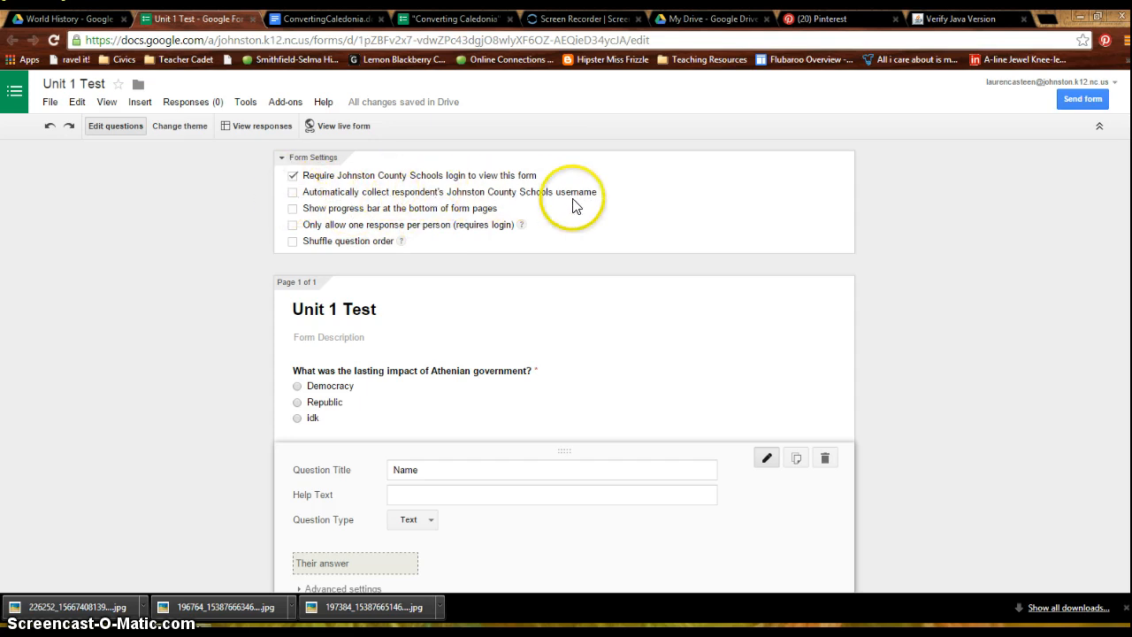
click(294, 193)
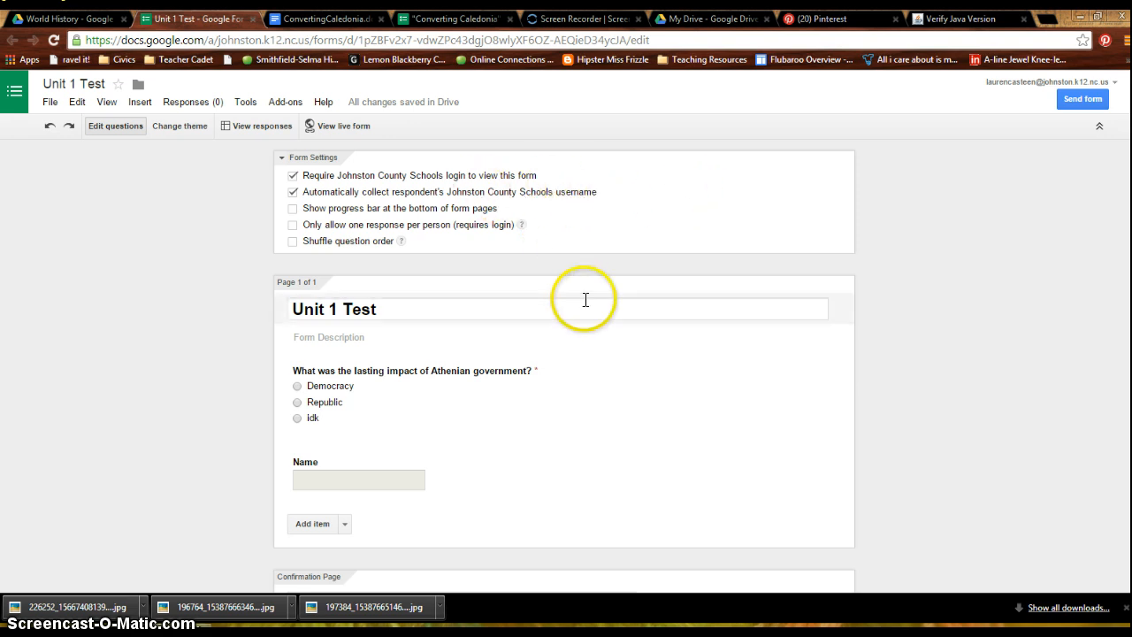
- Check the finished form as respondents see it in the live view and return to editing
scroll(424, 432, down, 2)
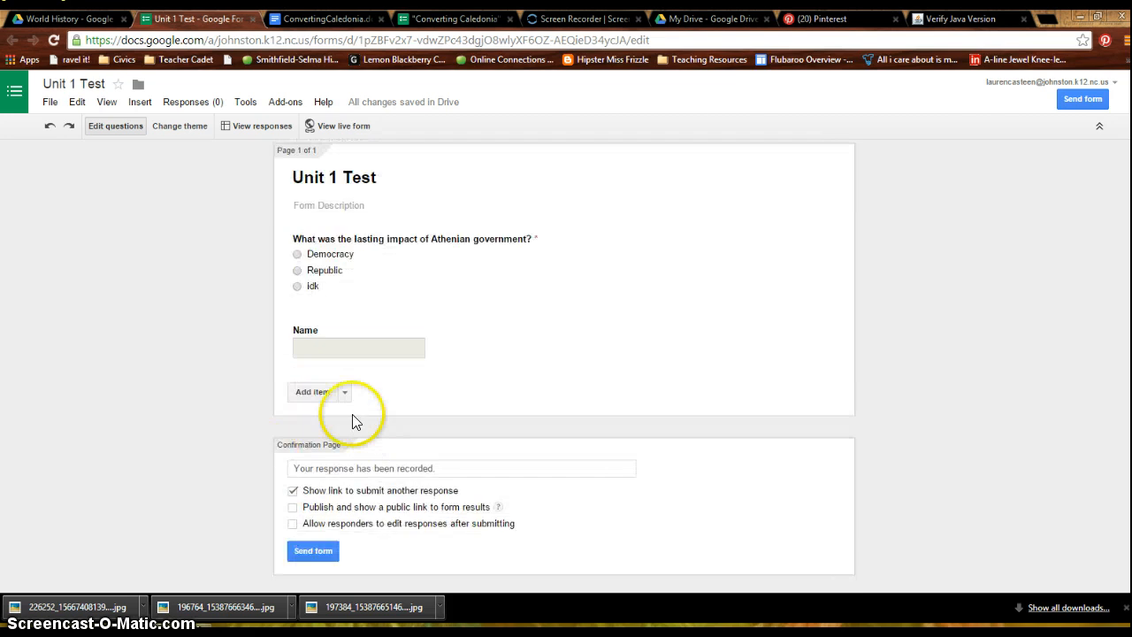
scroll(354, 417, up, 2)
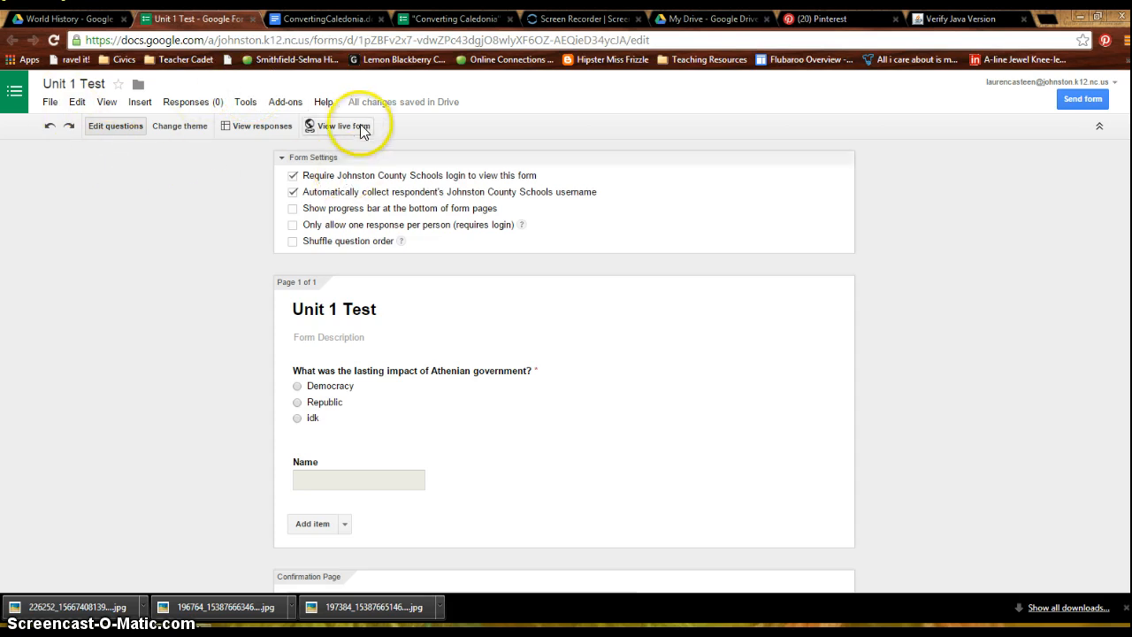
click(347, 126)
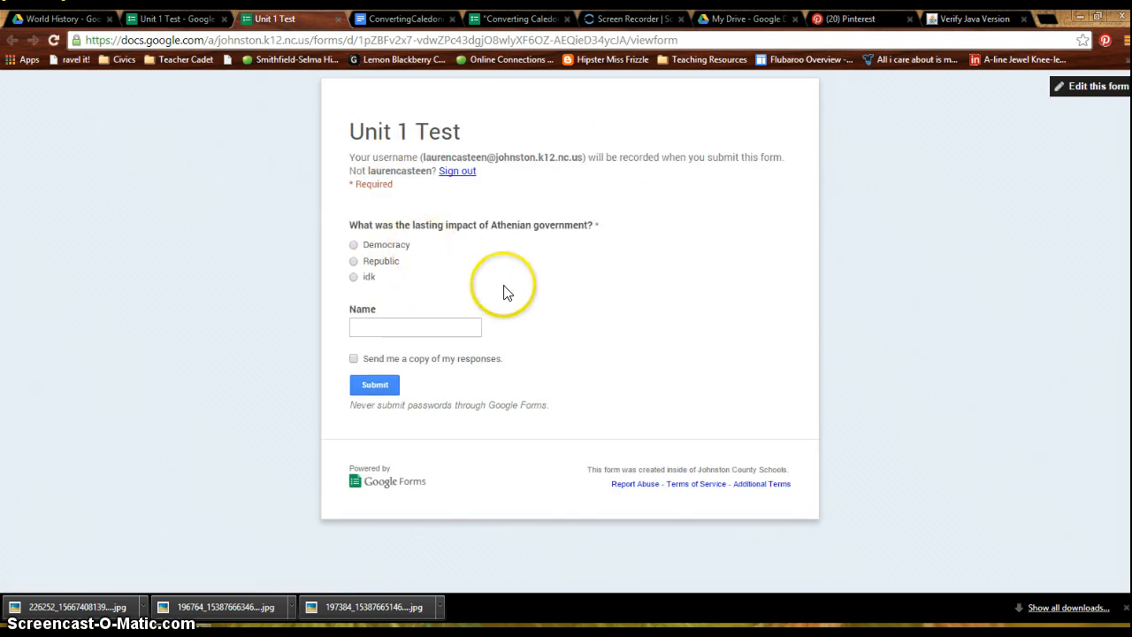
click(338, 18)
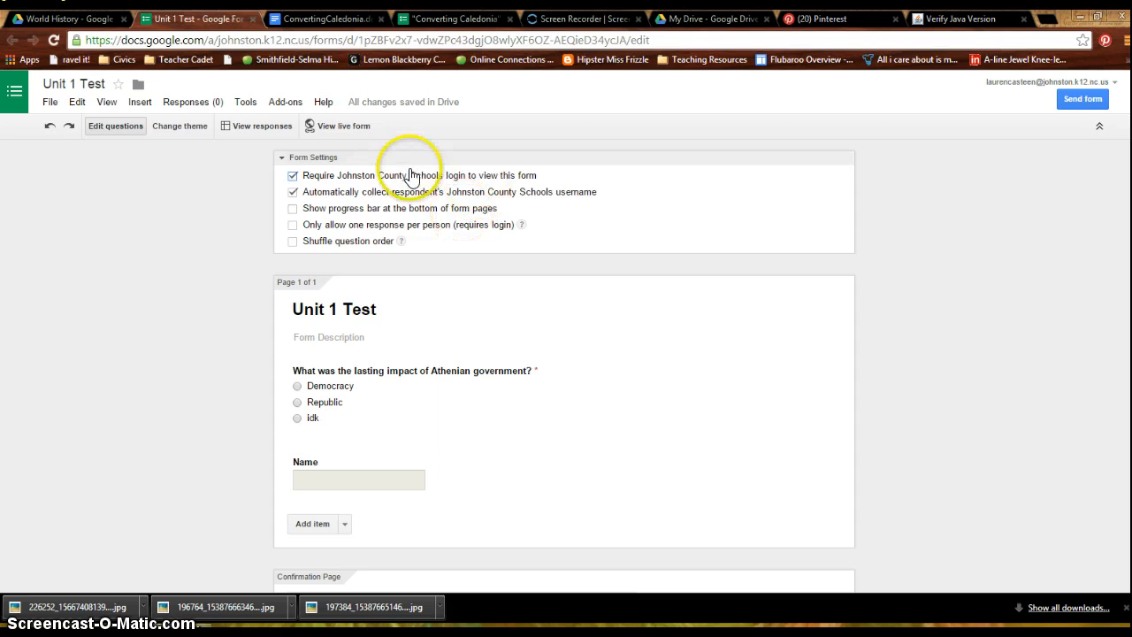
- Open and close the form's responses spreadsheet, and find the Unit 1 Test files in the World History folder
click(259, 126)
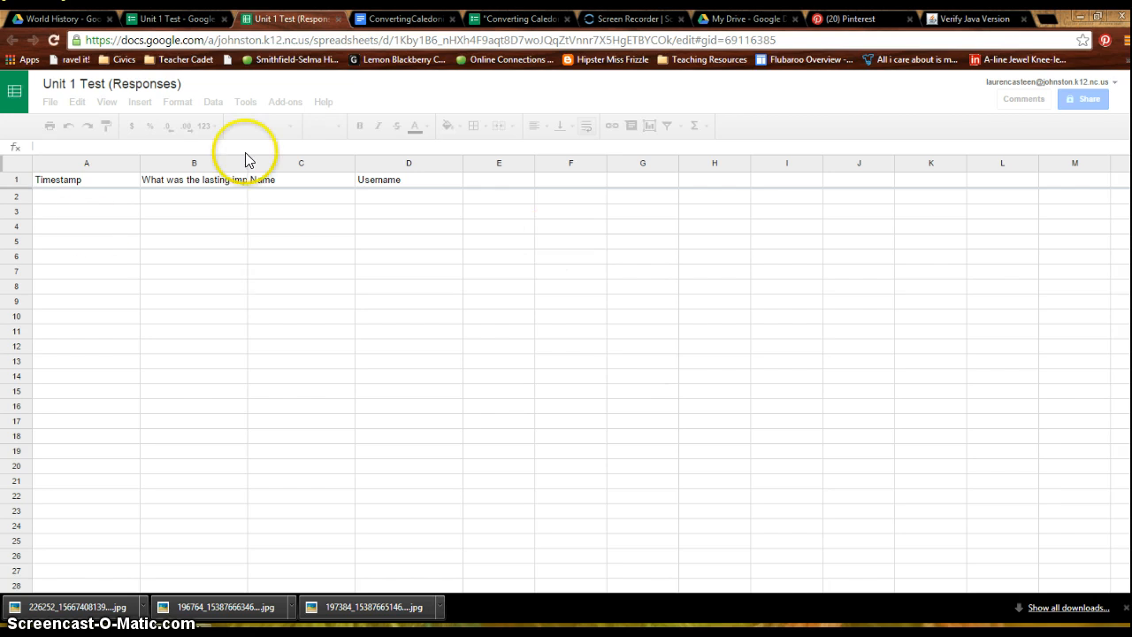
click(338, 19)
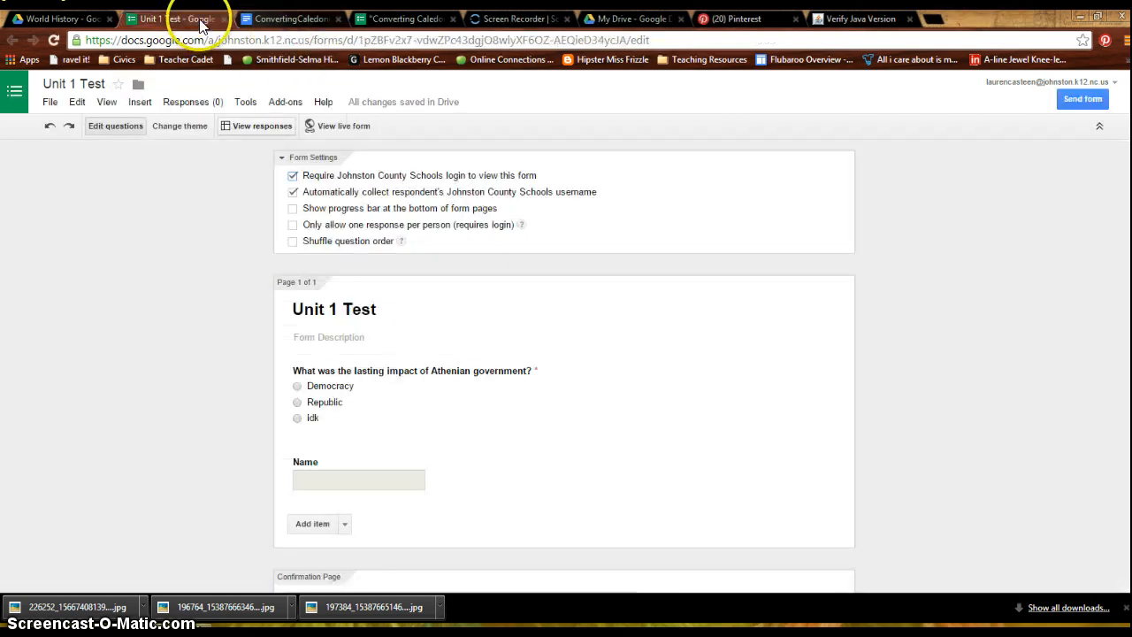
click(55, 19)
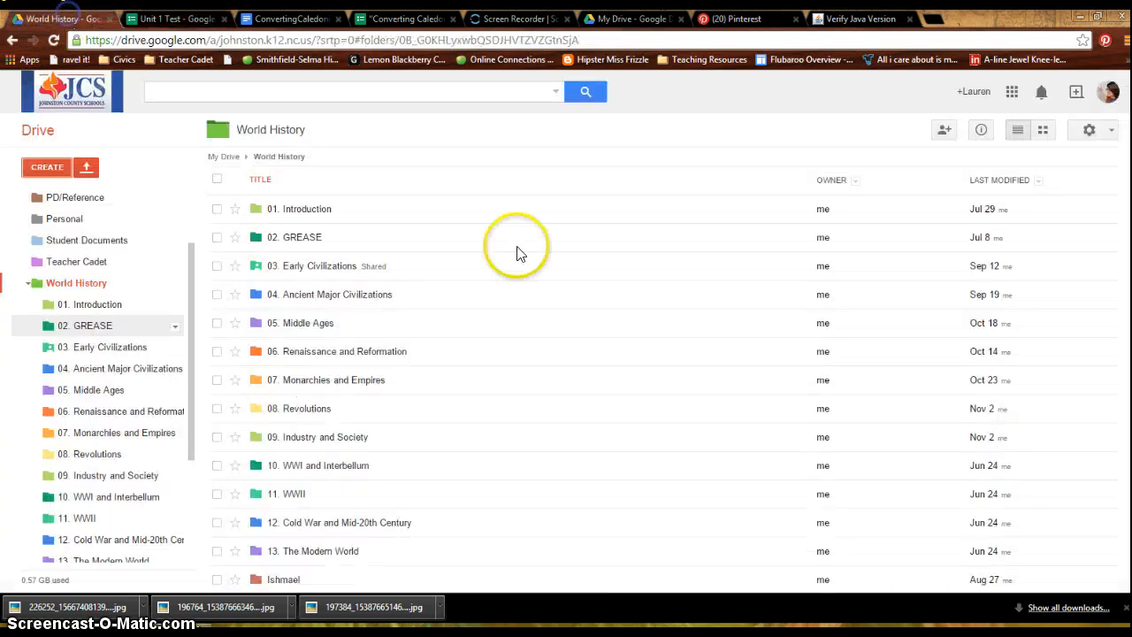
scroll(530, 379, down, 3)
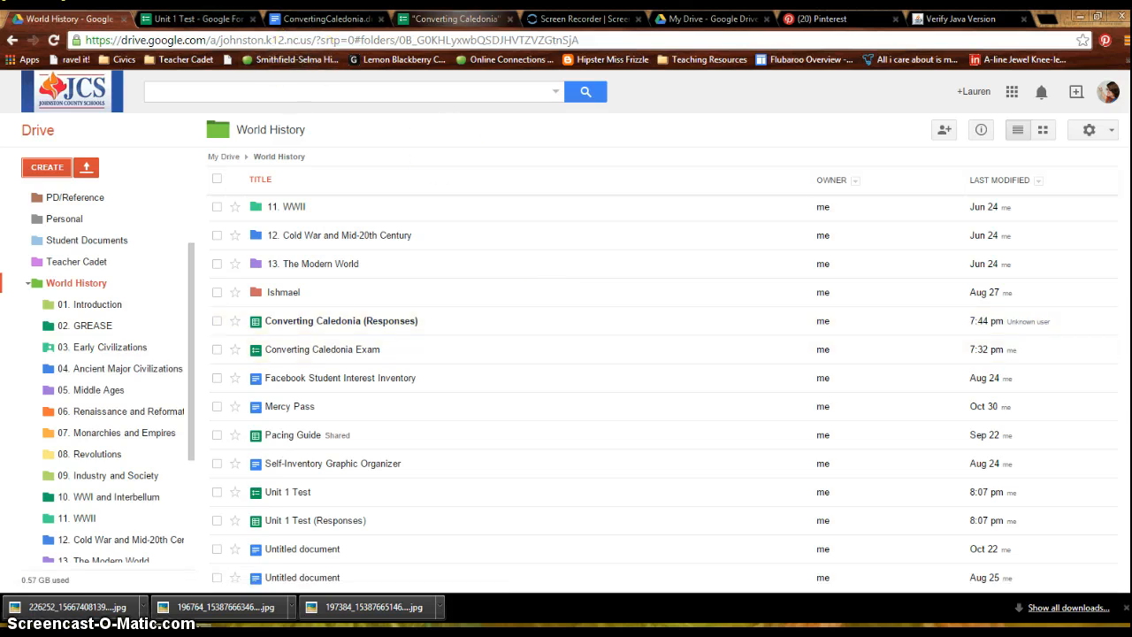
- Look through the live "Converting Caledonia" Exam form, examining its theme and its different question types
click(460, 18)
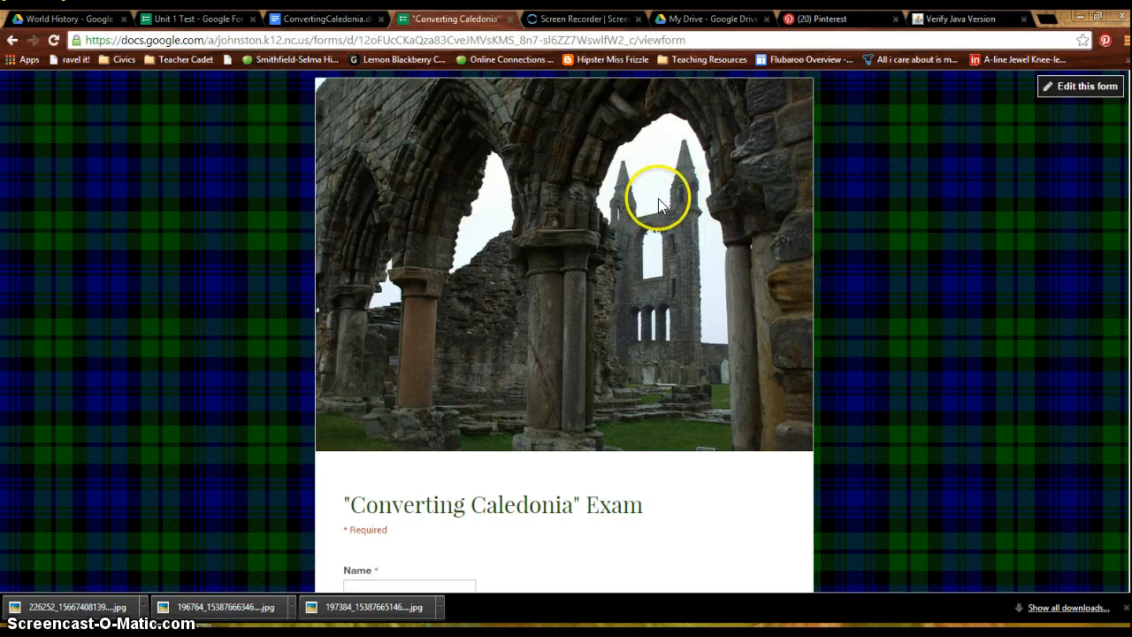
scroll(662, 212, down, 5)
scroll(662, 216, down, 2)
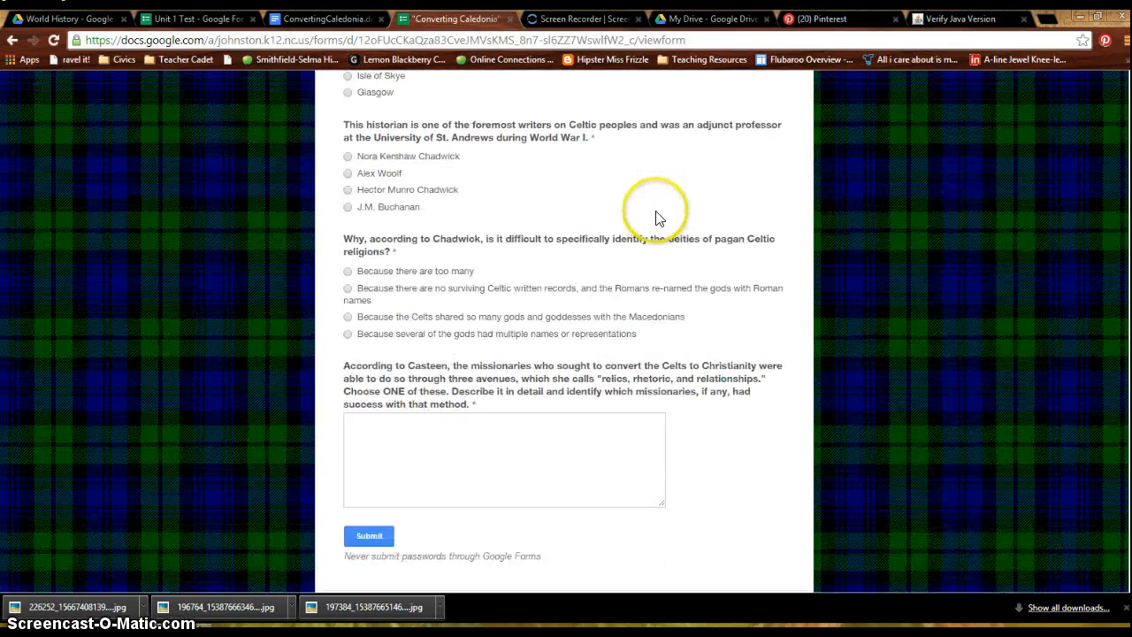
scroll(657, 220, up, 3)
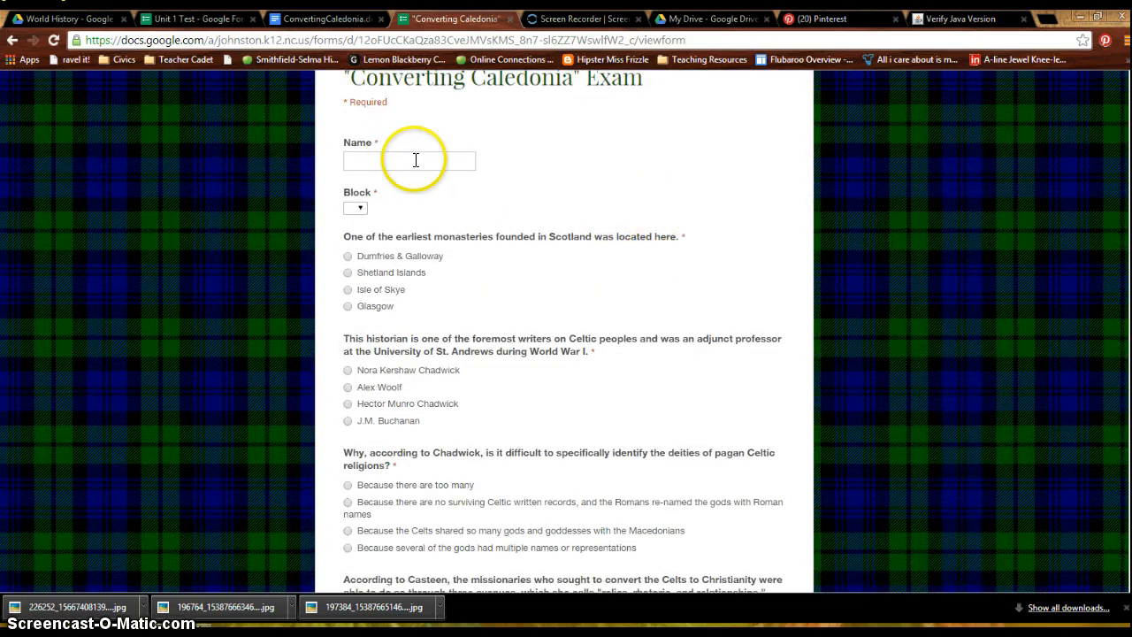
- Read through the exam's questions down to the final essay question and return to the form's title
scroll(362, 213, down, 1)
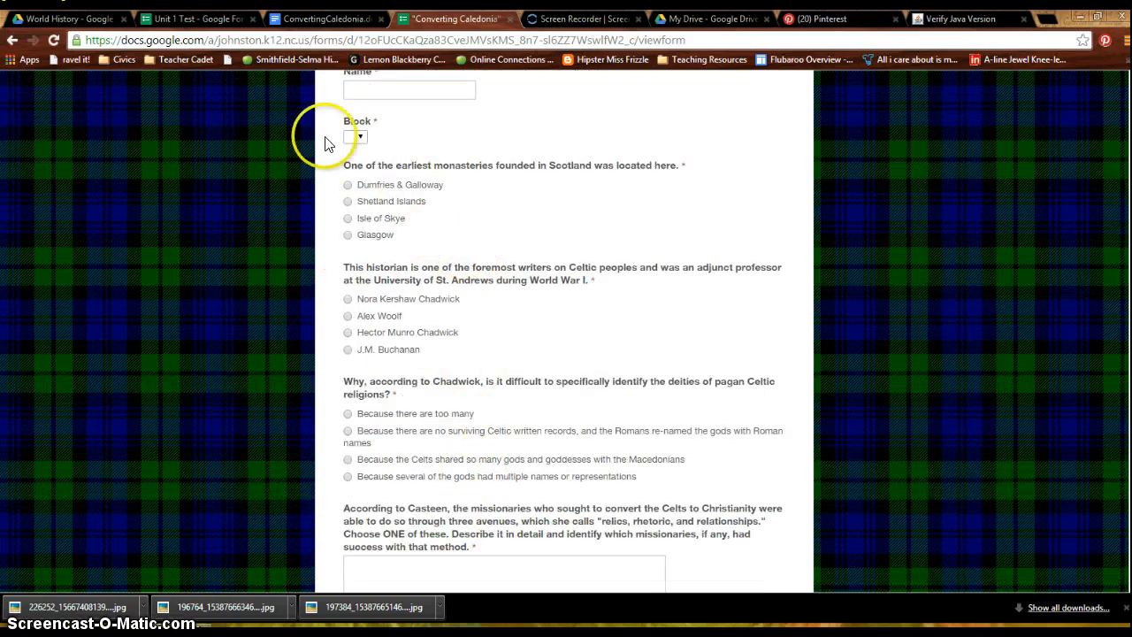
scroll(599, 331, down, 3)
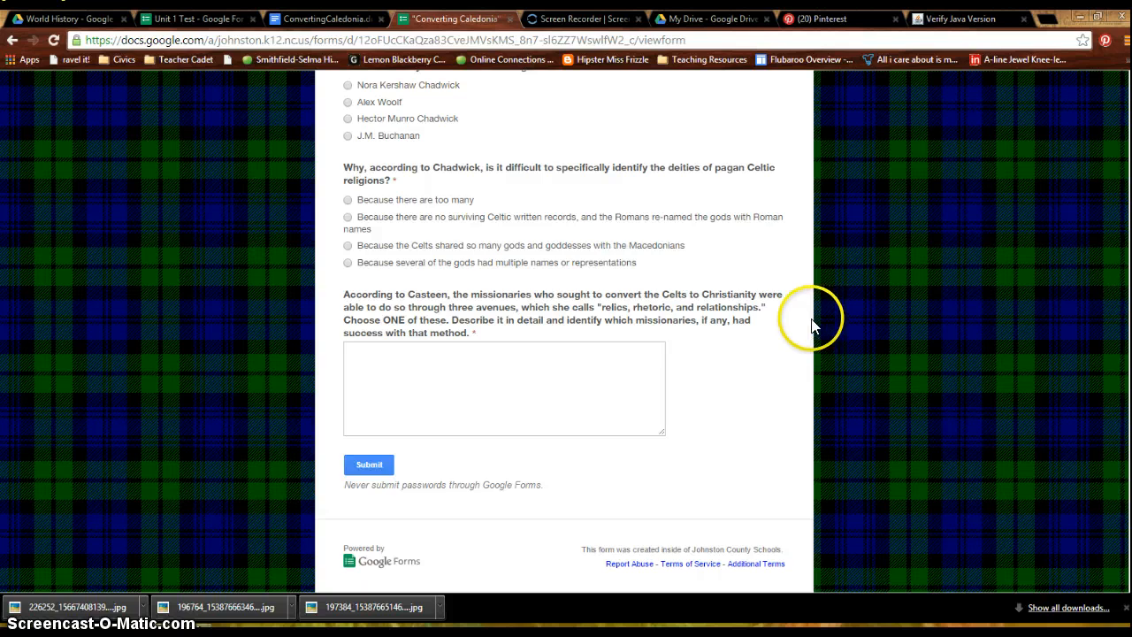
scroll(815, 329, up, 1)
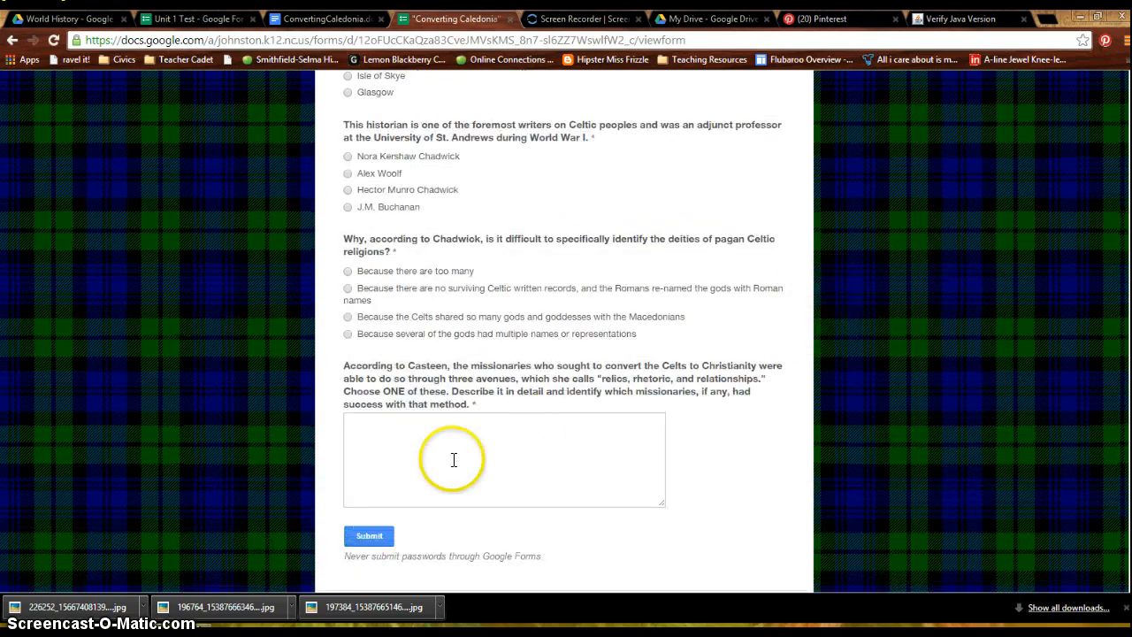
scroll(549, 437, up, 4)
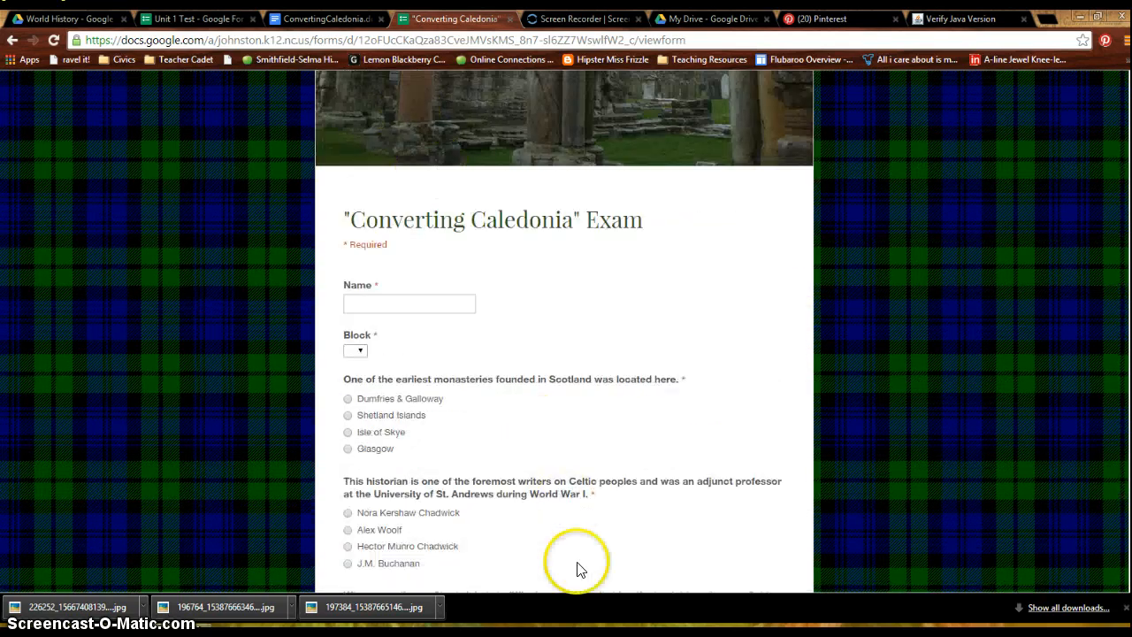
- Open the Converting Caledonia (Responses) spreadsheet from the World History folder in Drive and examine the teacher's answer-key submission in row 5
click(325, 18)
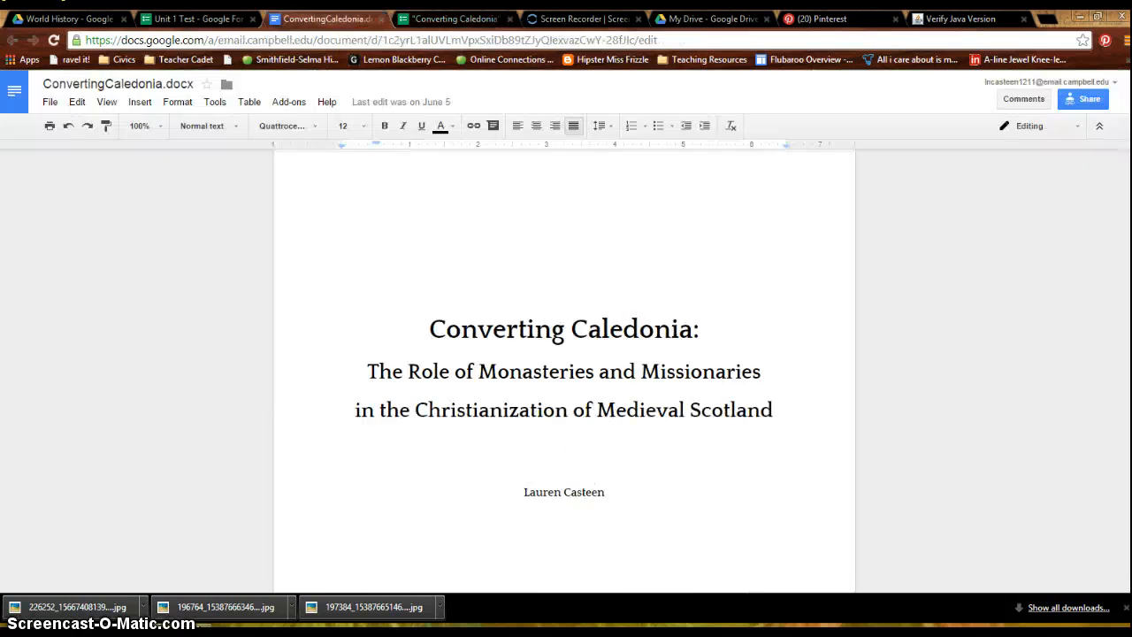
click(196, 18)
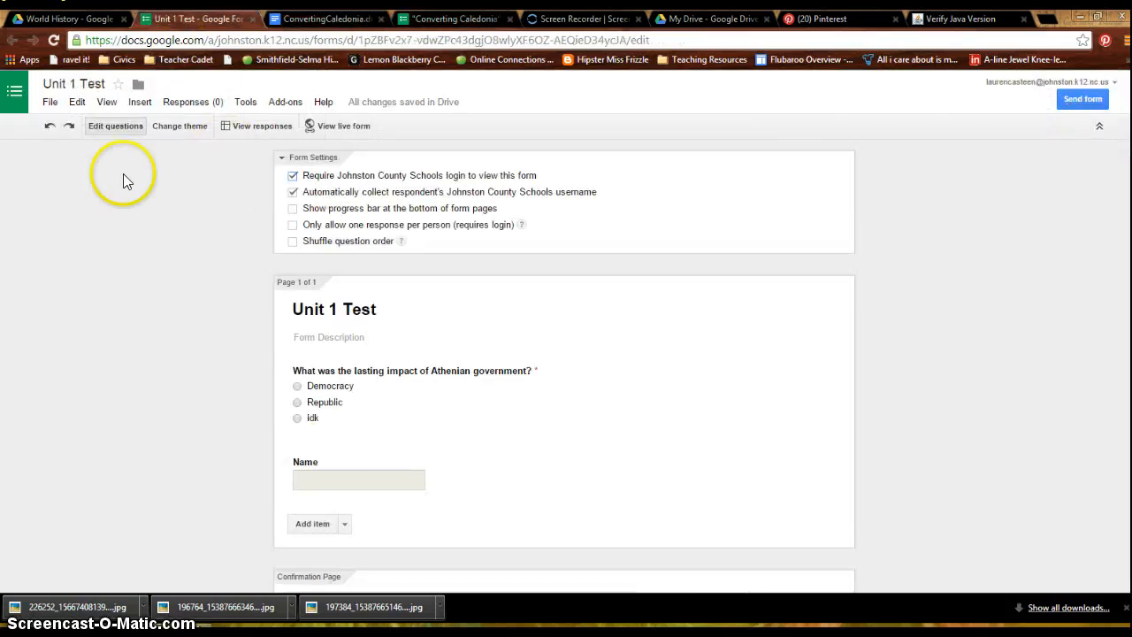
click(77, 17)
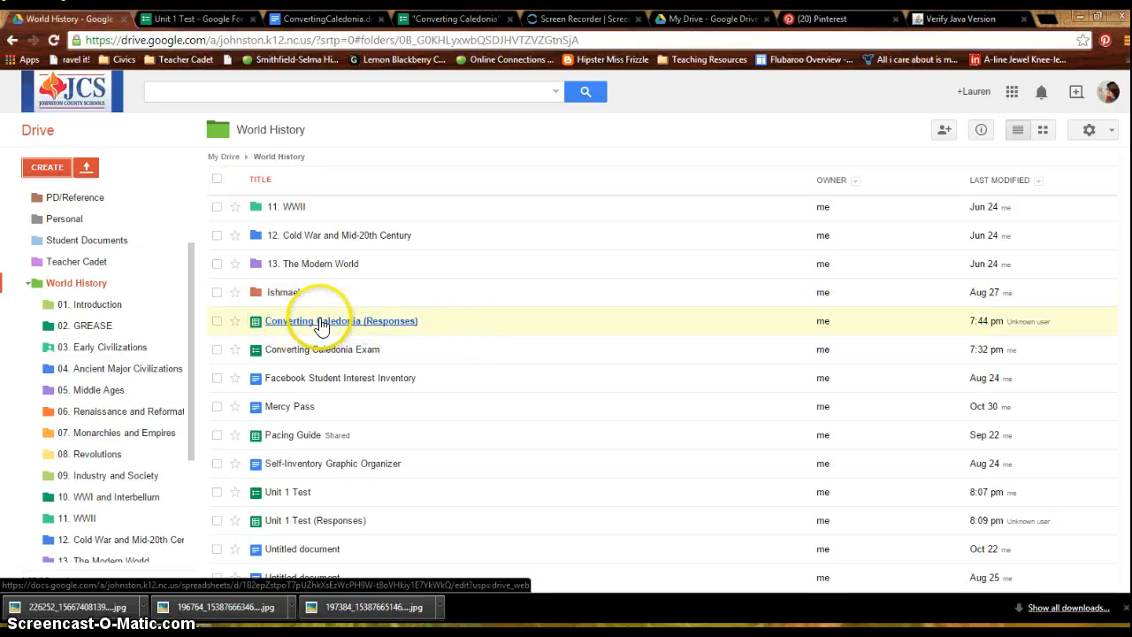
click(336, 322)
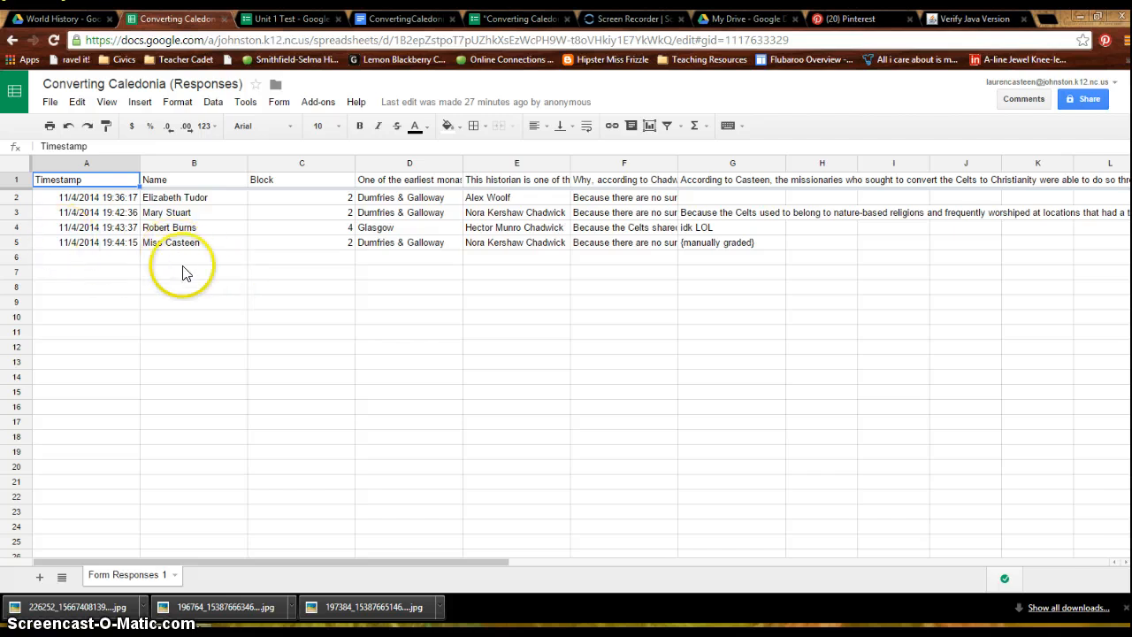
click(19, 243)
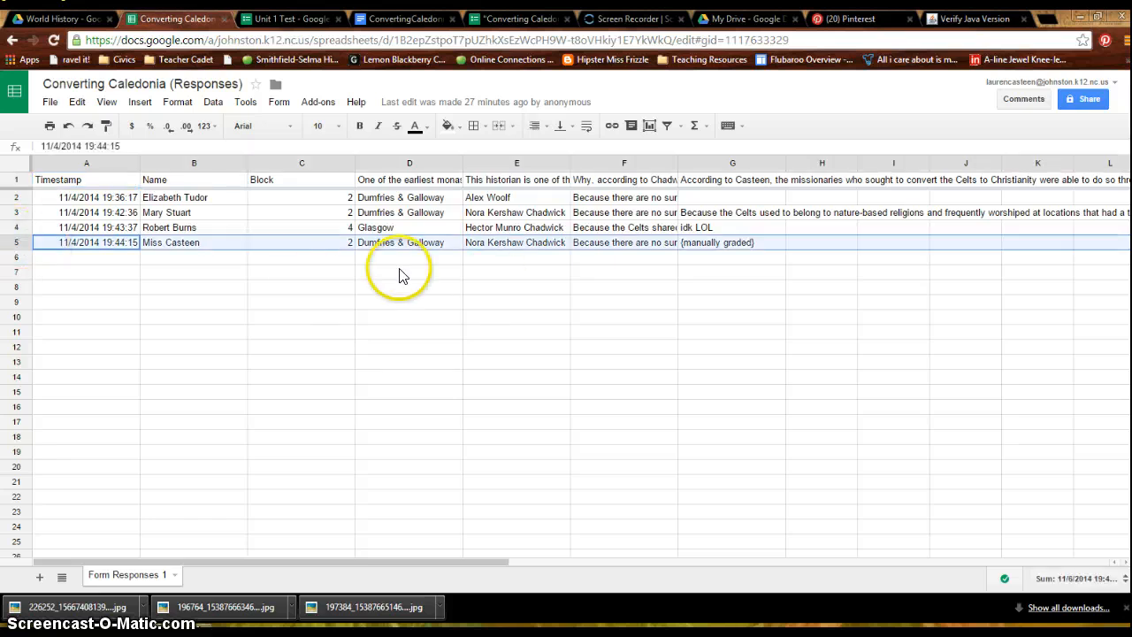
click(419, 318)
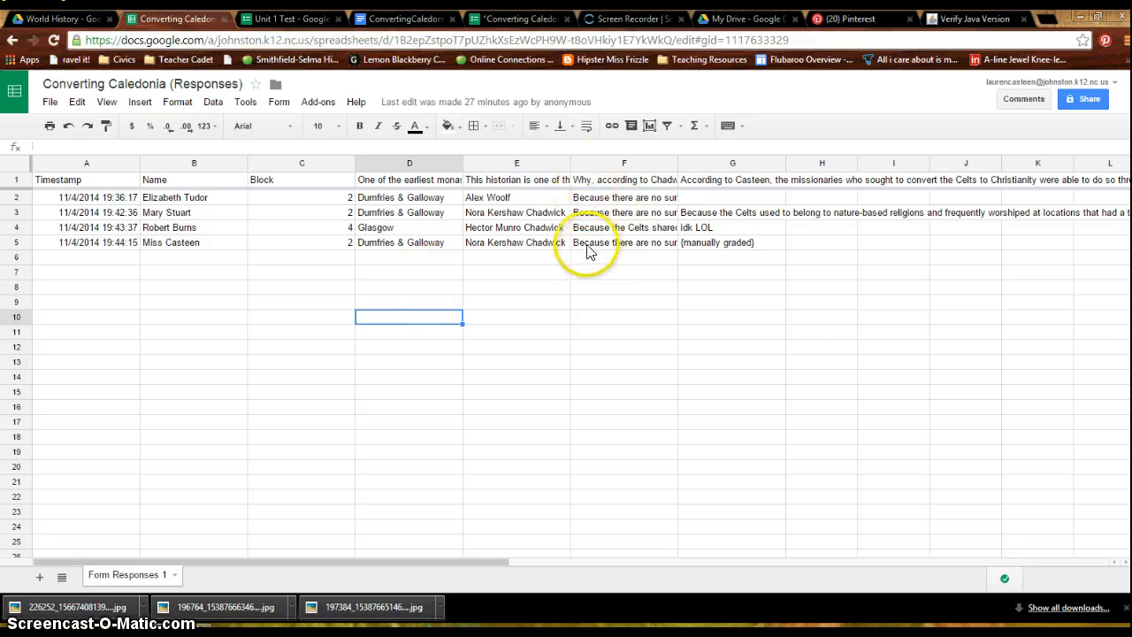
- Search the add-on store for Flubaroo and close the store
click(318, 103)
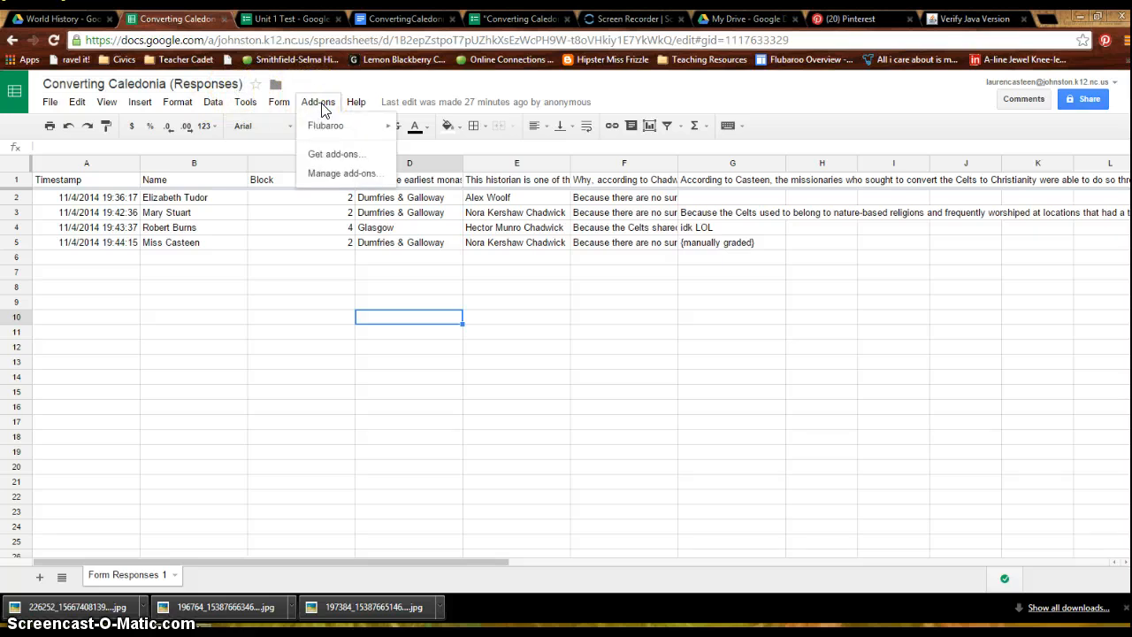
click(341, 156)
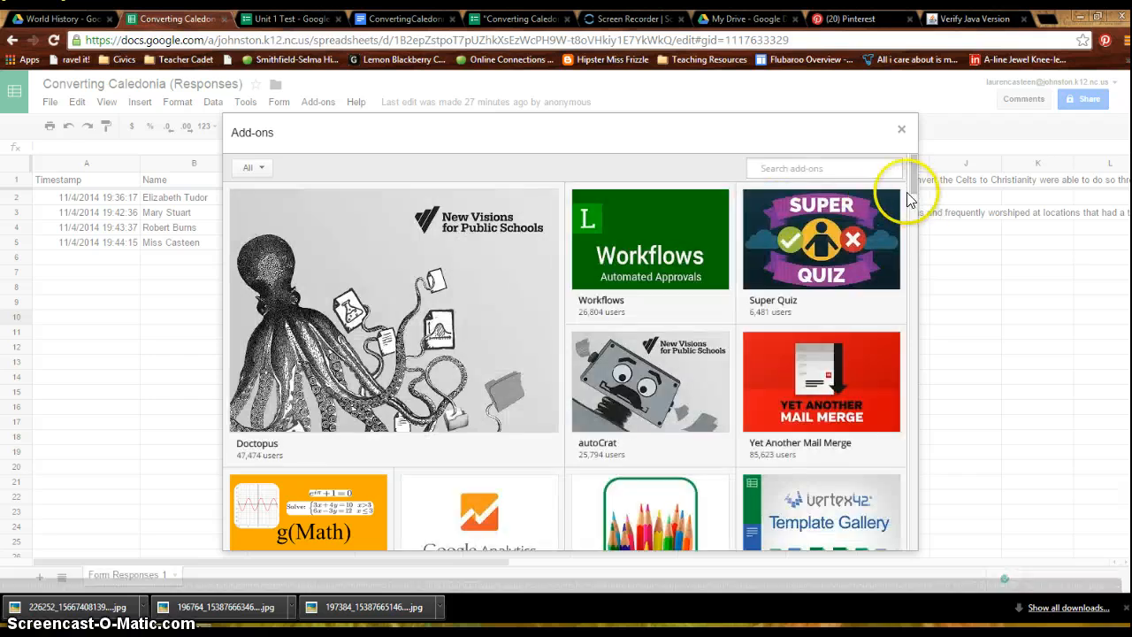
click(826, 166)
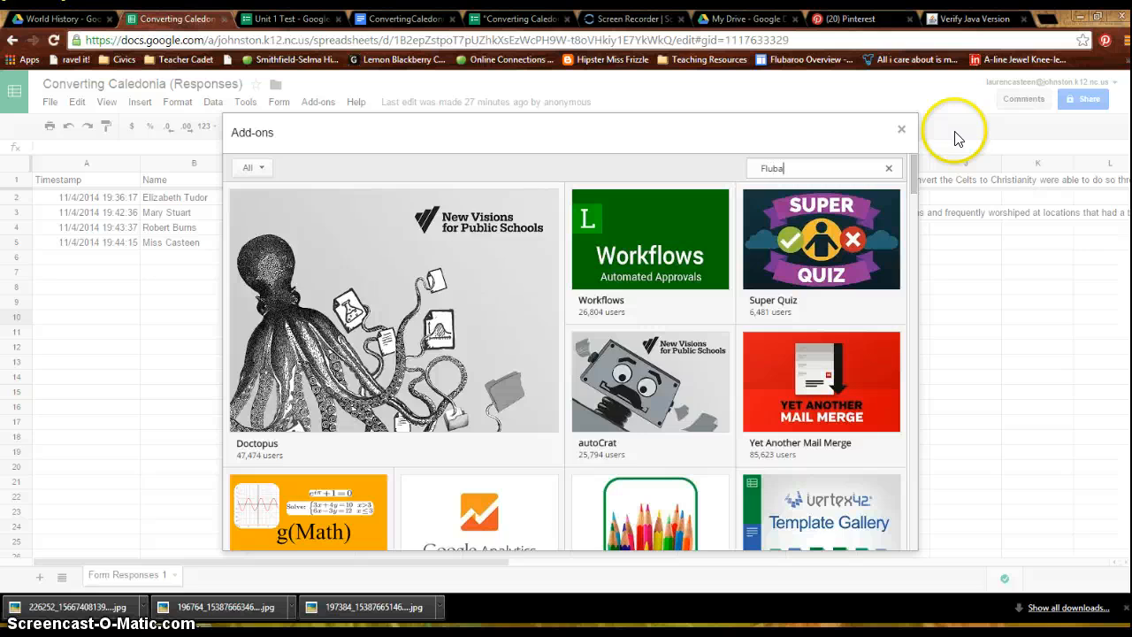
key(Return)
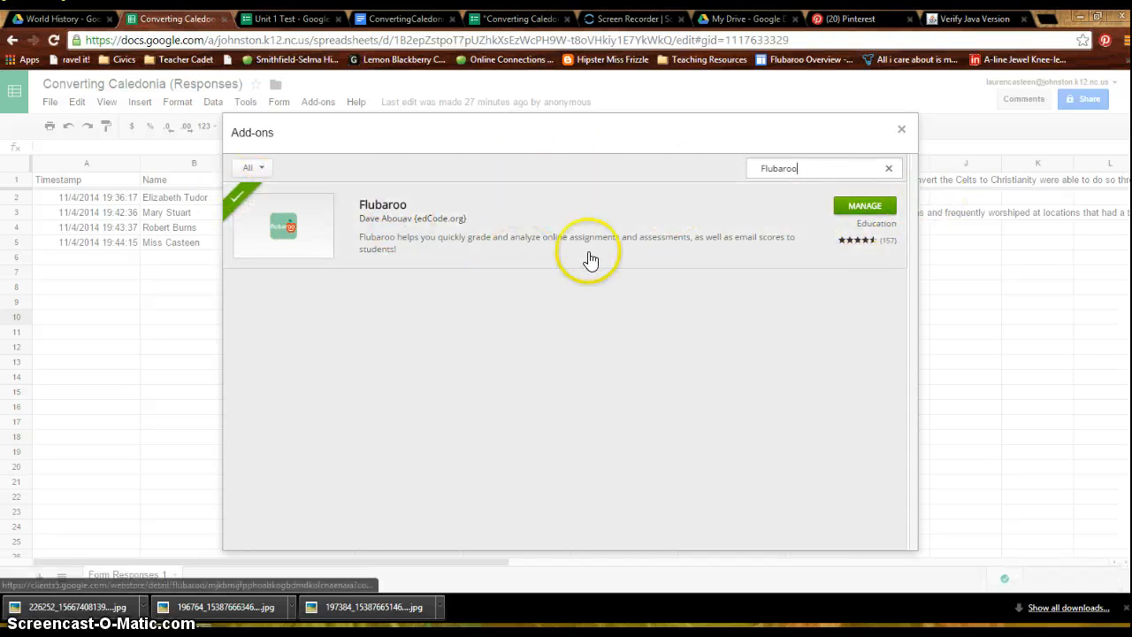
click(901, 129)
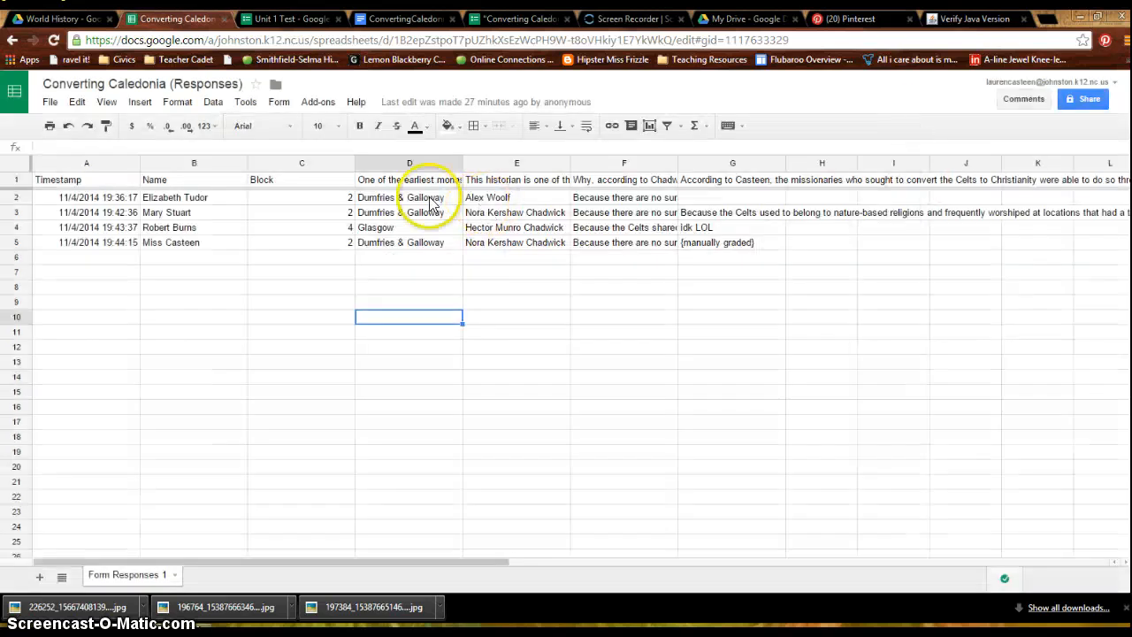
- Start Flubaroo's Grade Assignment and set the grading option of both Name and Block to Identifies Student
click(317, 103)
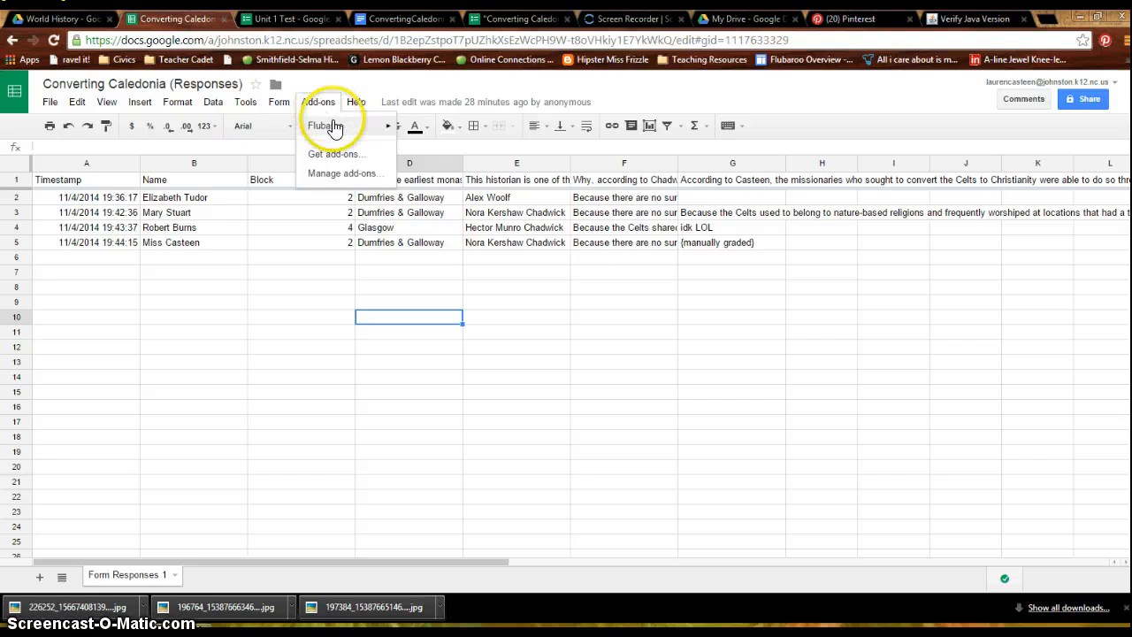
mouse_move(335, 129)
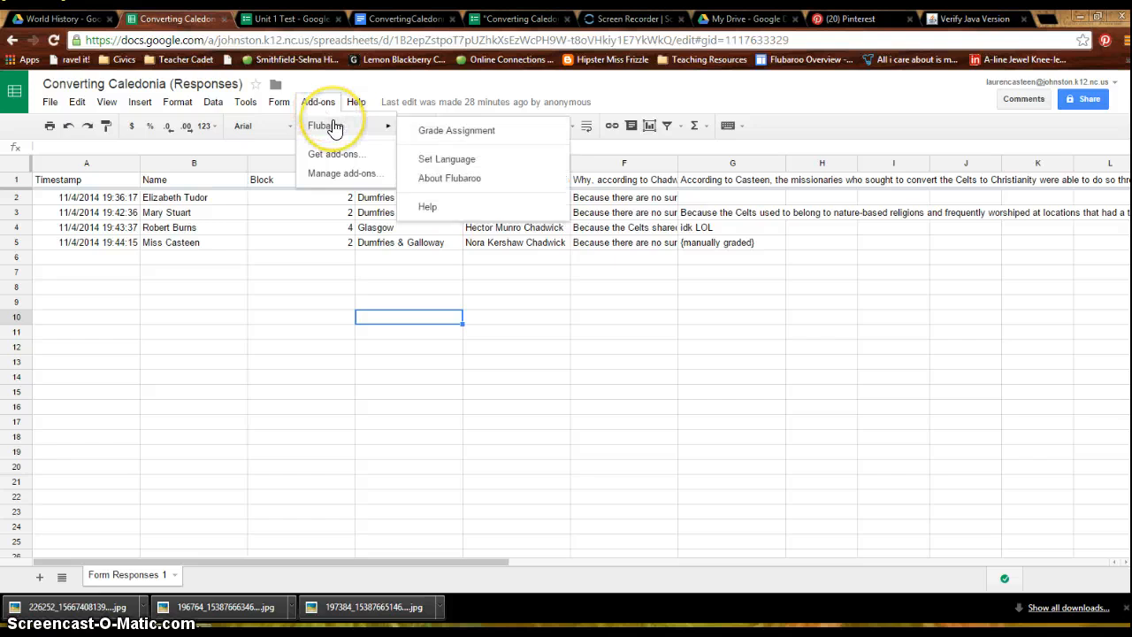
click(426, 132)
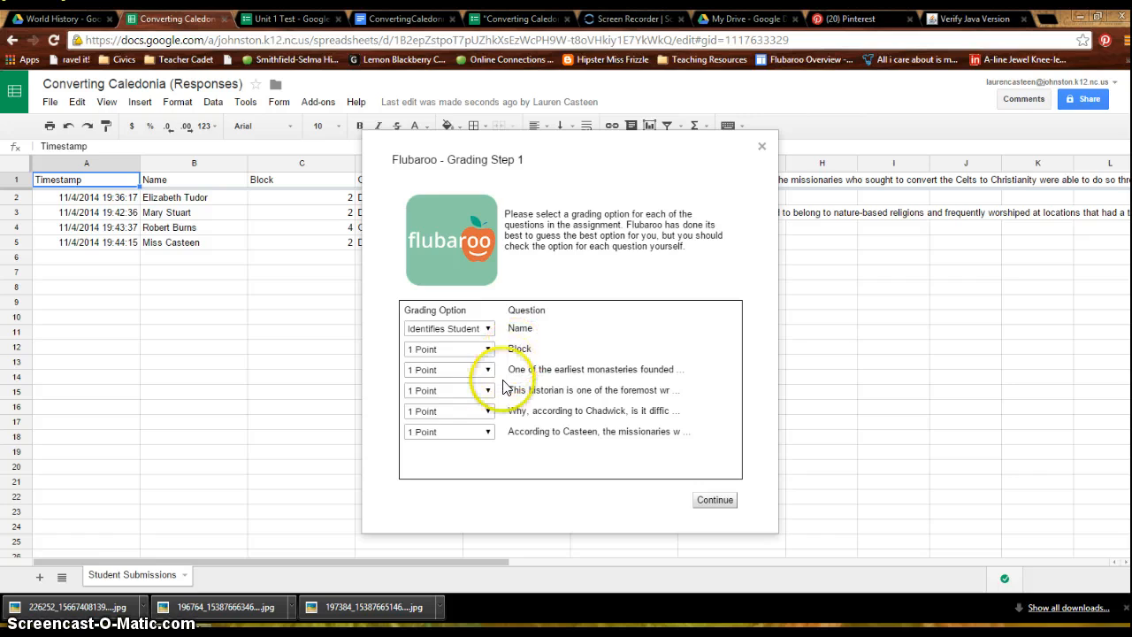
click(488, 330)
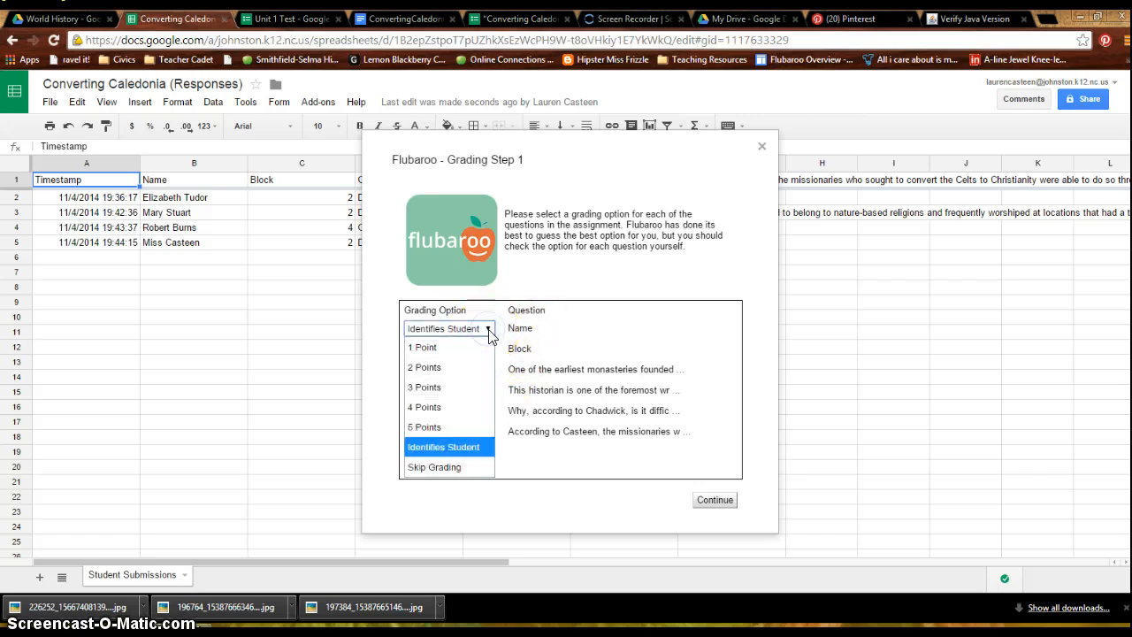
click(447, 446)
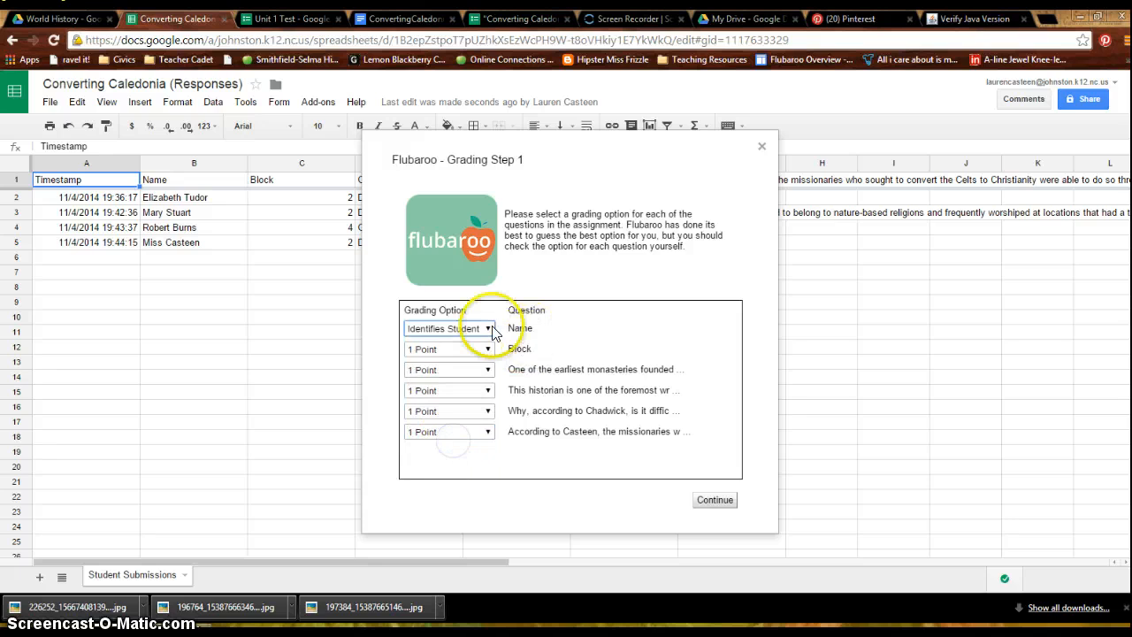
click(480, 352)
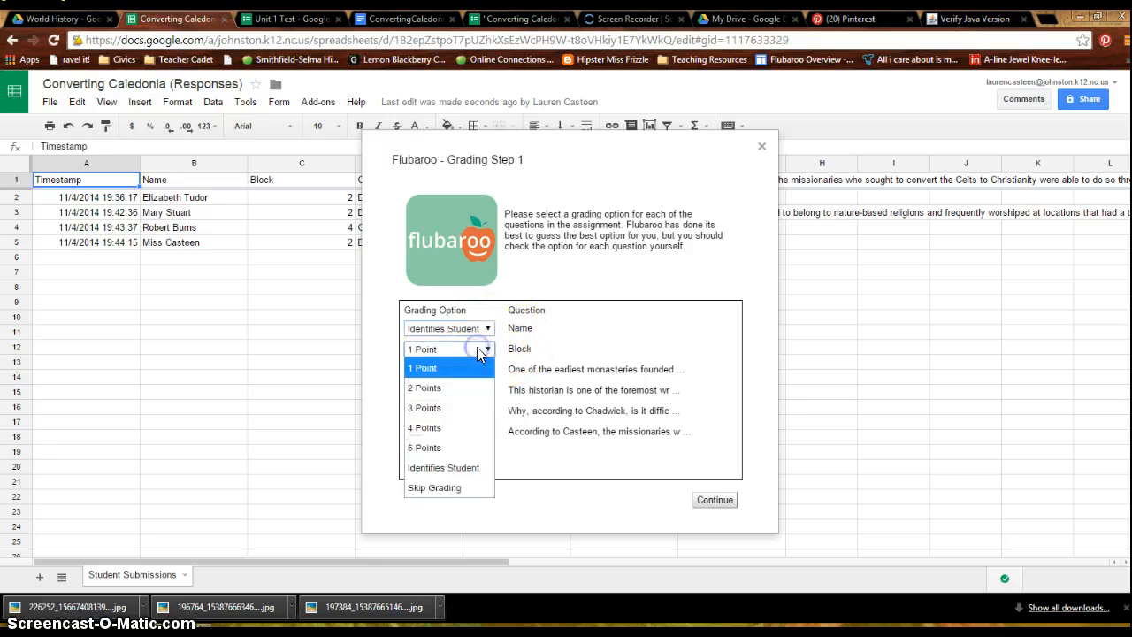
click(477, 467)
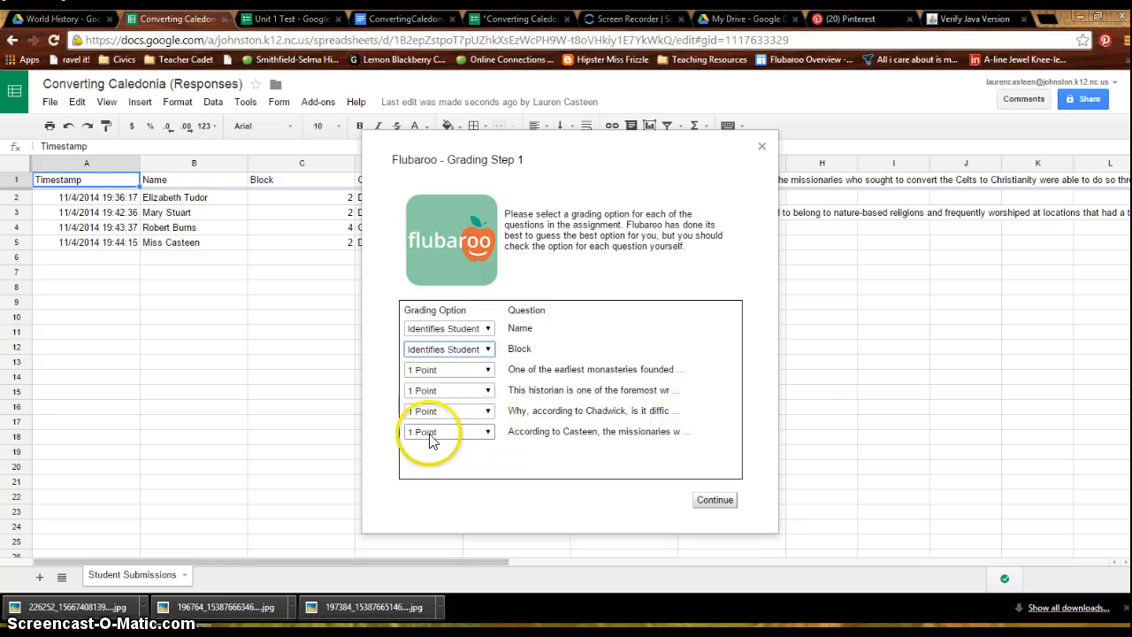
- Set the missionaries essay question to Skip Grading, keep the earliest monasteries question at 1 Point, and continue to Grading Step 2
click(467, 432)
click(466, 570)
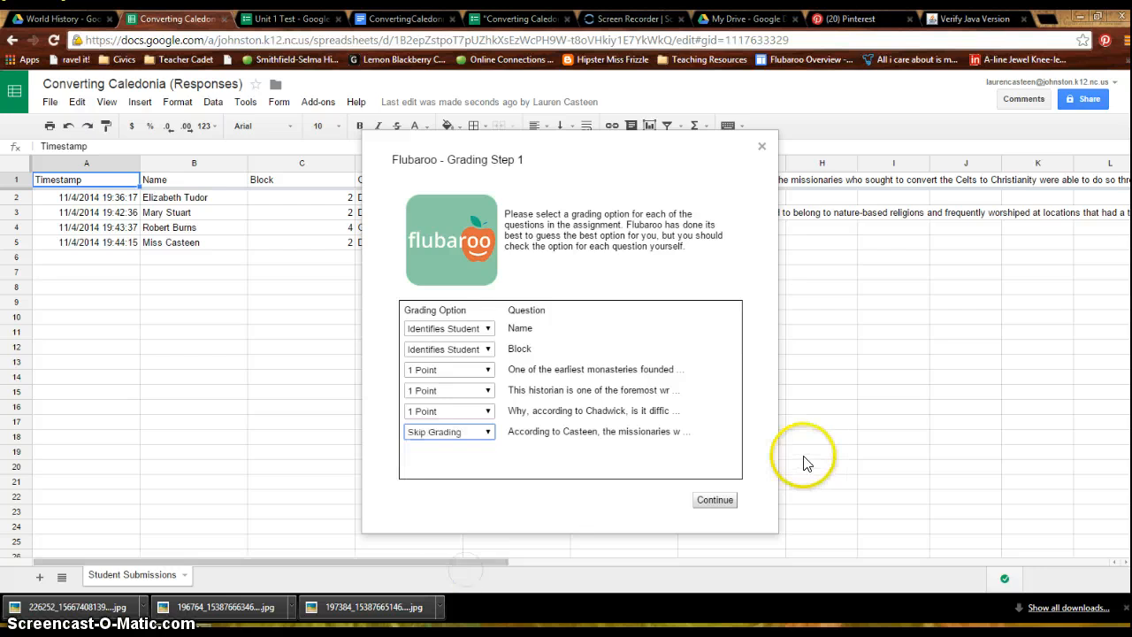
click(487, 370)
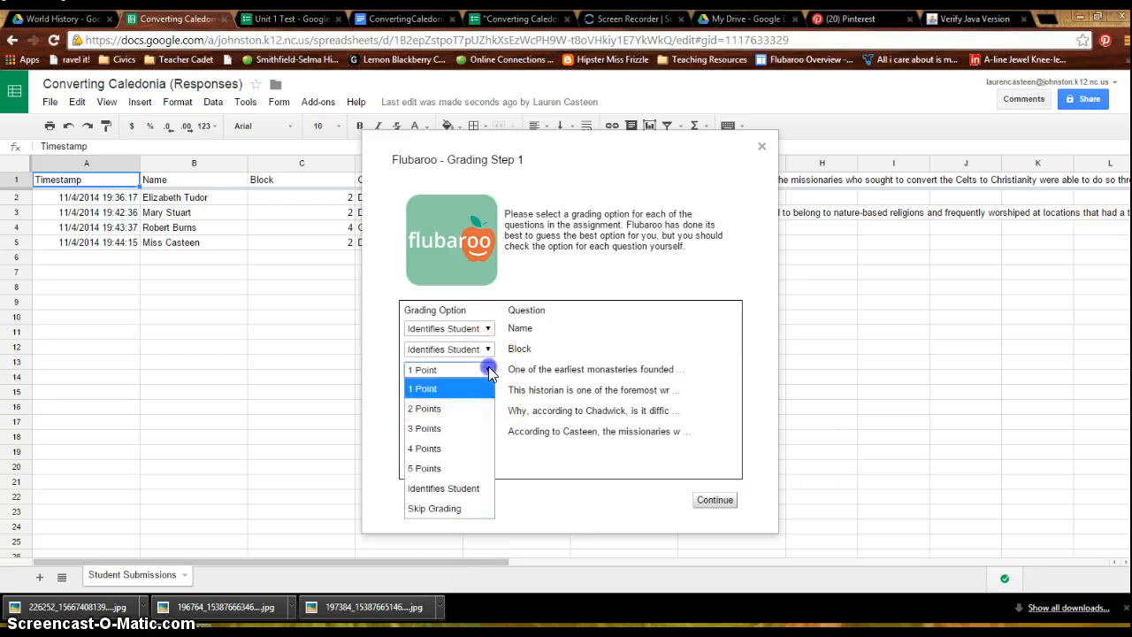
click(457, 390)
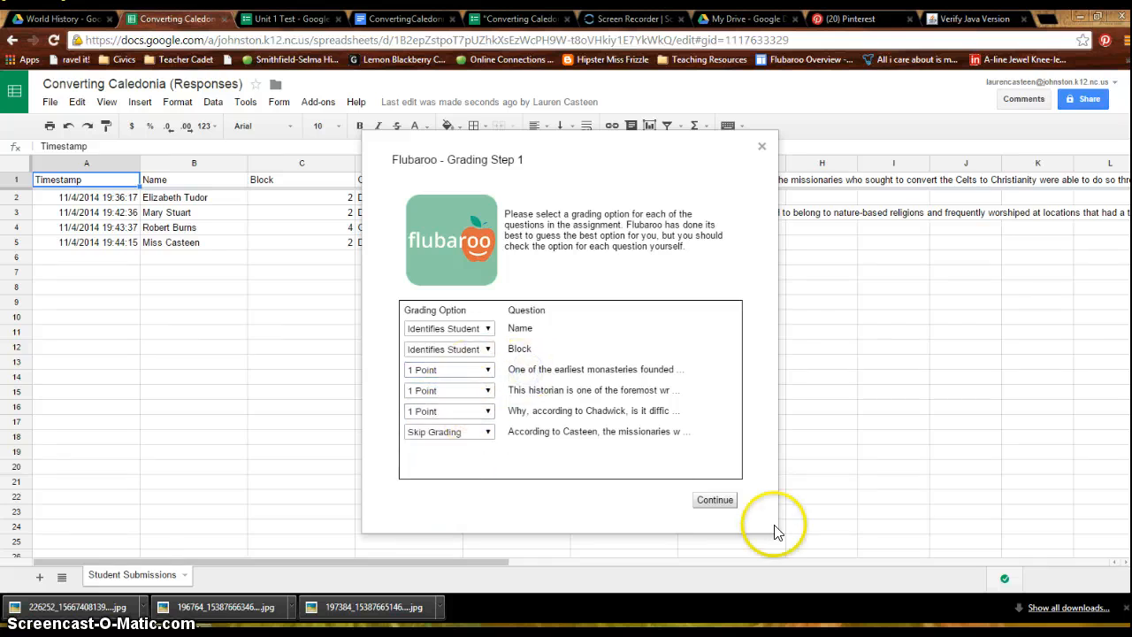
click(715, 501)
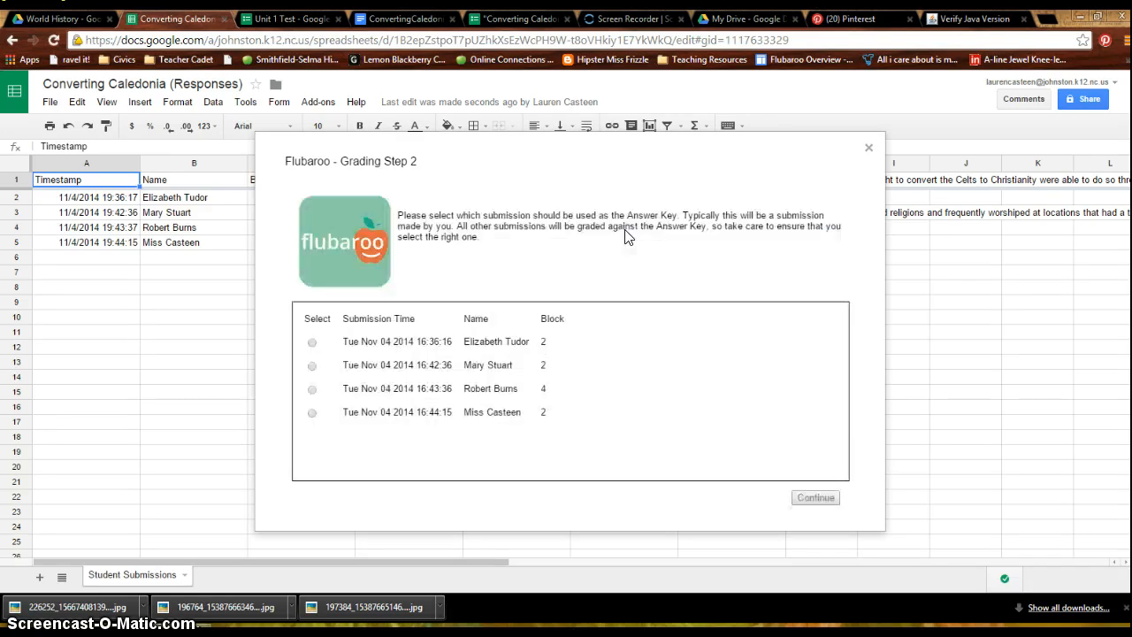
- Choose the teacher's own submission as the answer key, run the grading, read the completion notes and view the grades
click(313, 418)
click(807, 497)
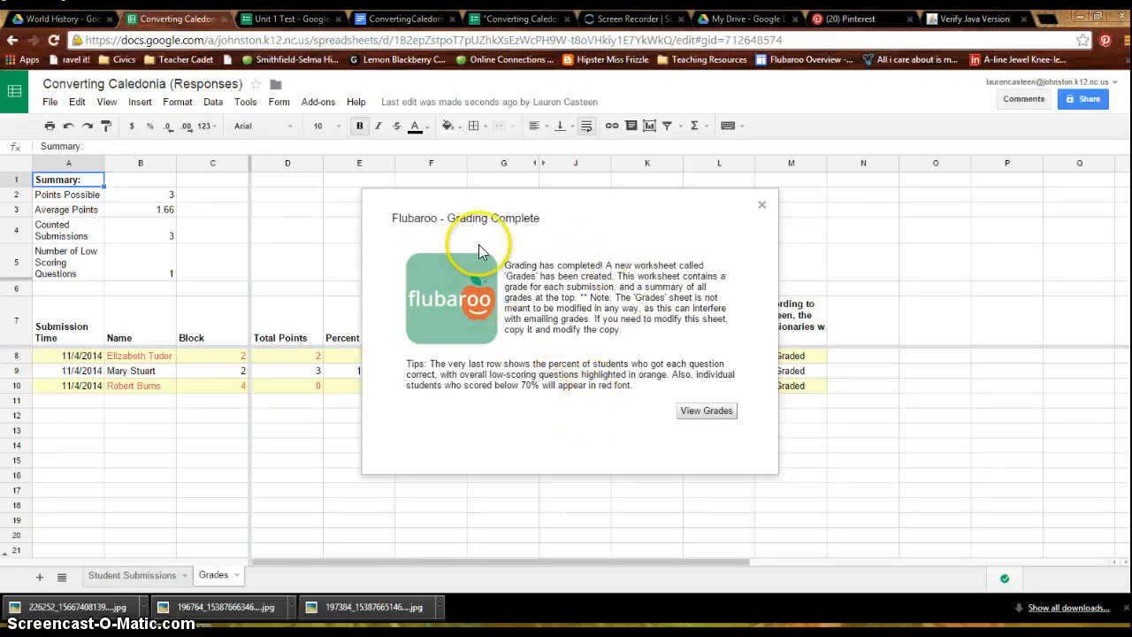
drag(505, 263, 626, 330)
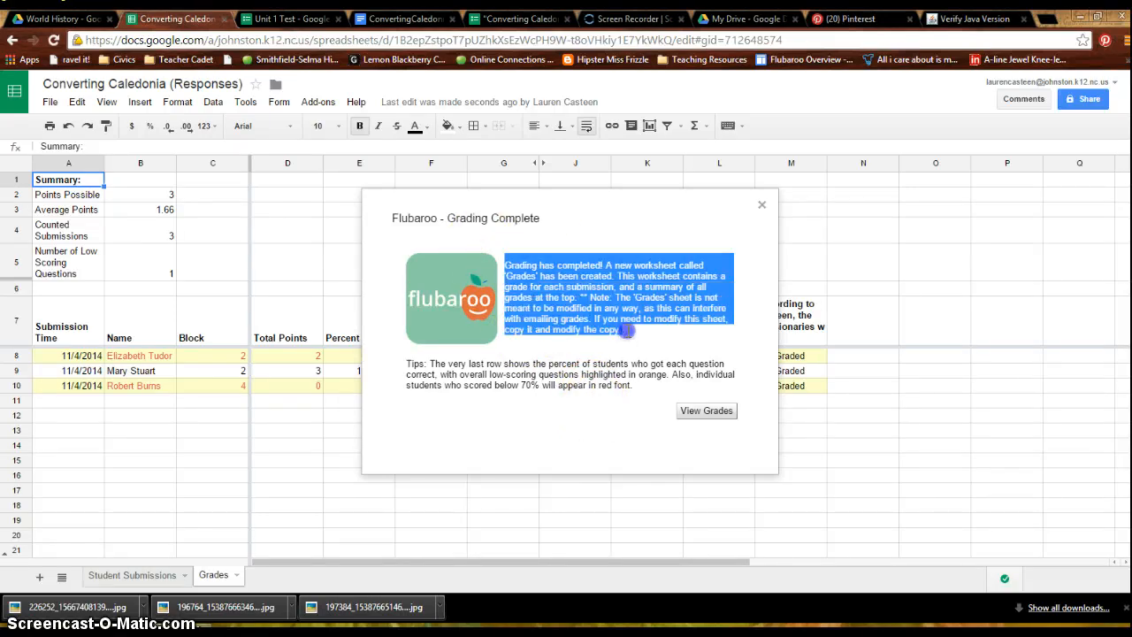
click(600, 292)
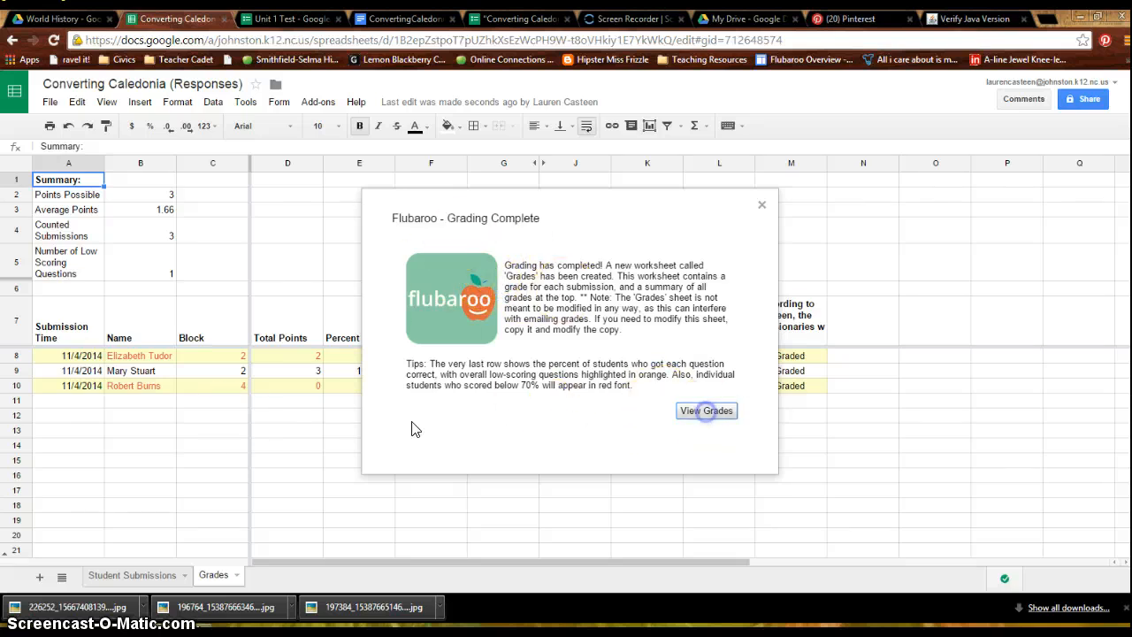
click(694, 410)
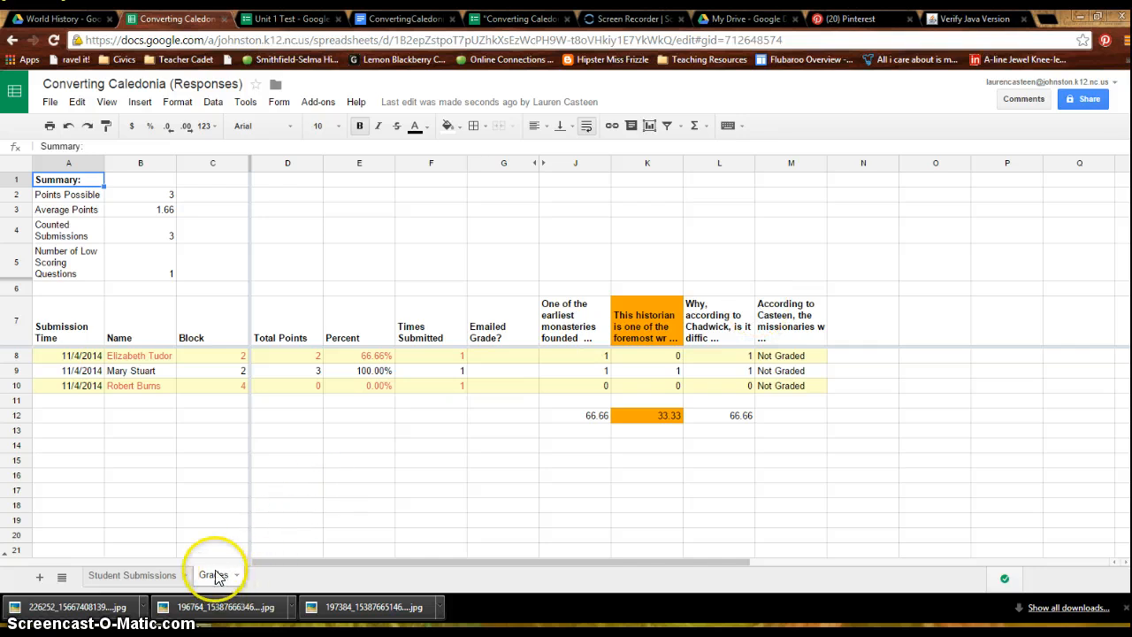
- Compare the Student Submissions sheet with the Grades sheet and examine the low-scoring students' names and percentages
click(141, 581)
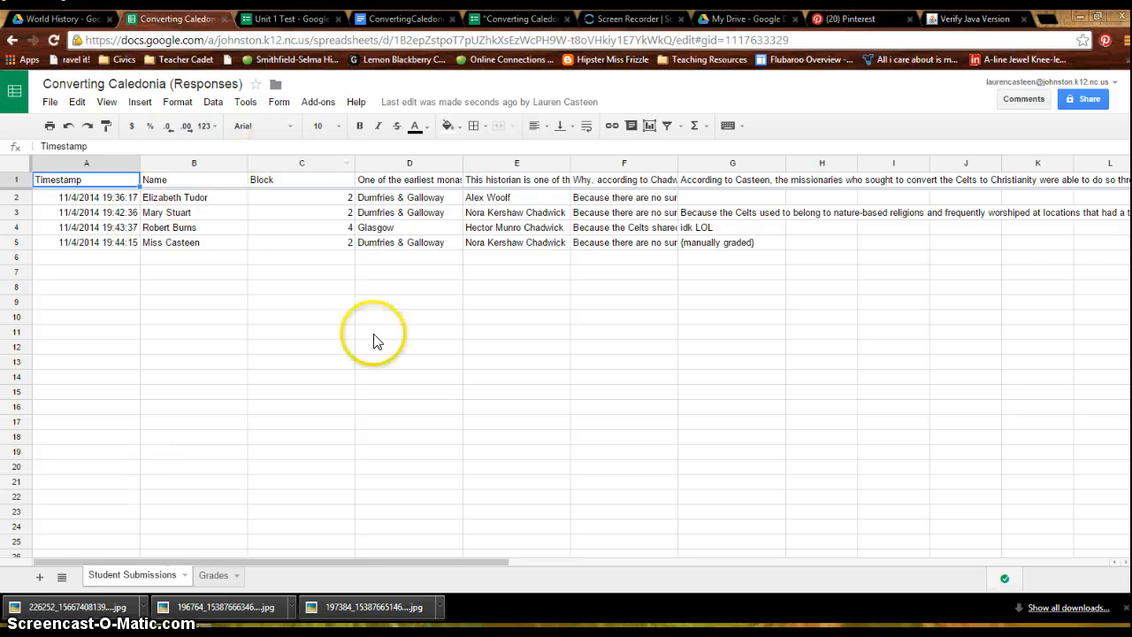
click(216, 575)
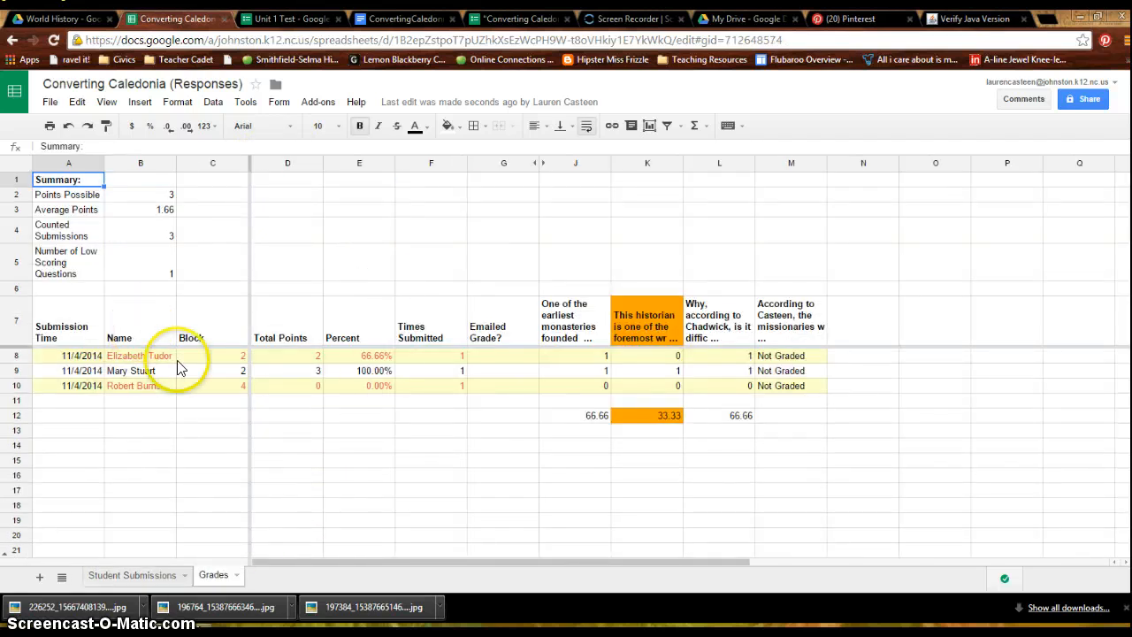
click(133, 356)
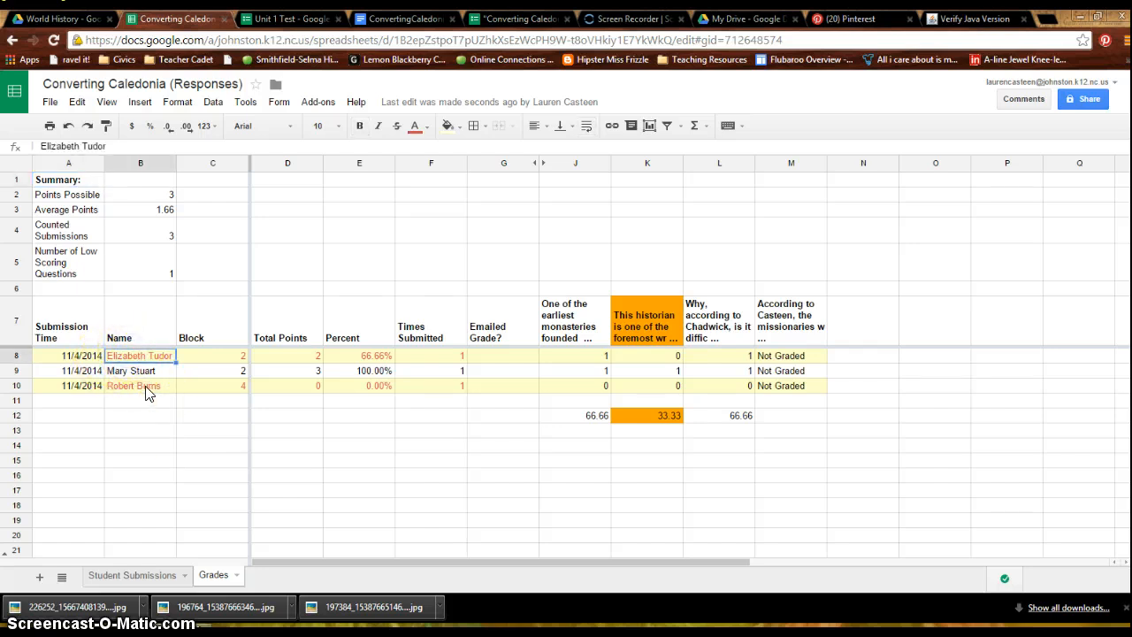
click(146, 392)
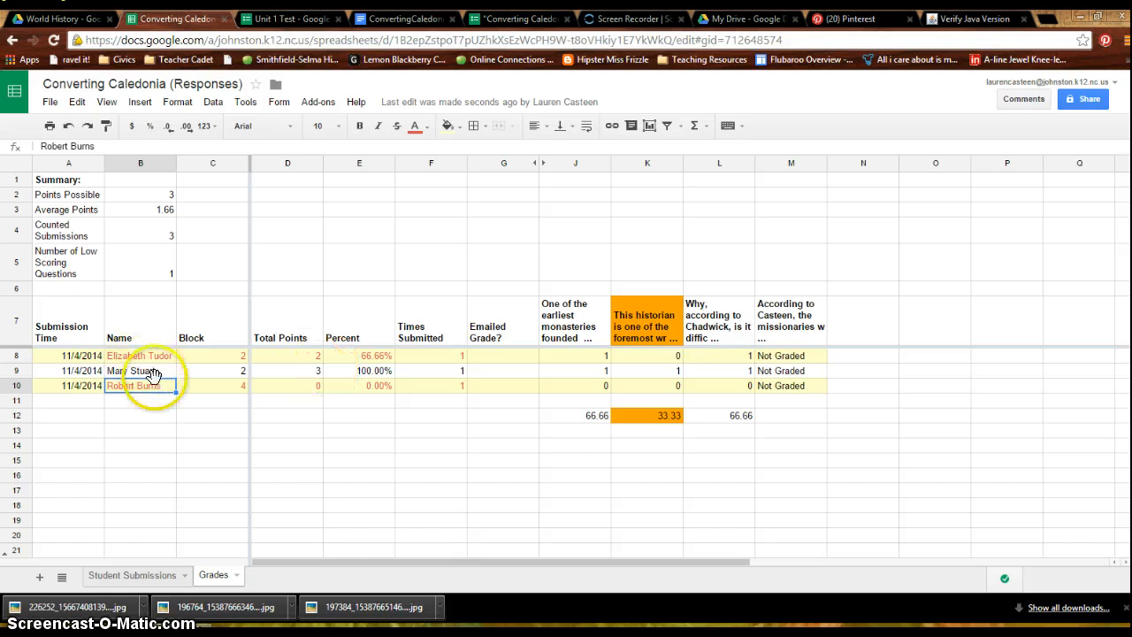
click(379, 357)
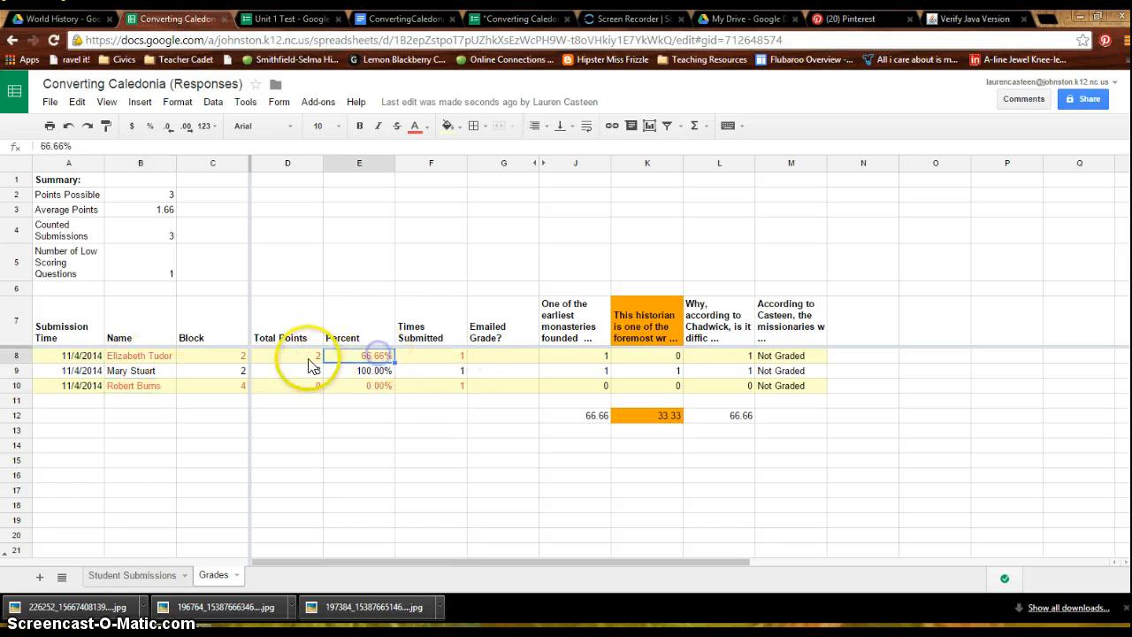
- Examine the students' percentages and the Not Graded missionaries essay column in the Grades sheet
click(382, 390)
click(373, 358)
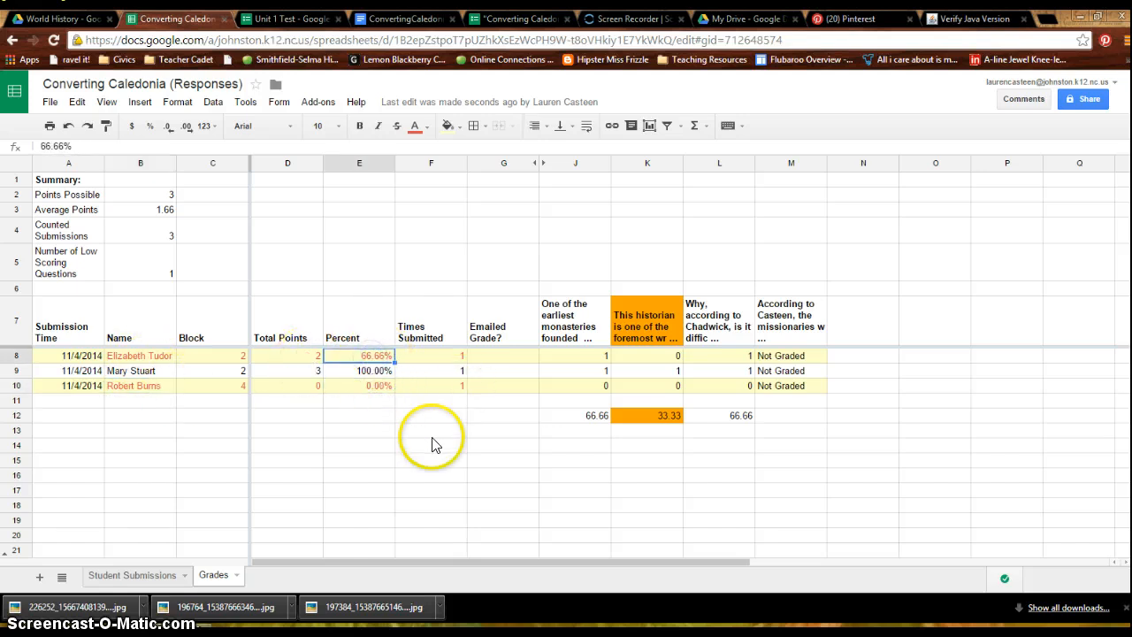
click(373, 376)
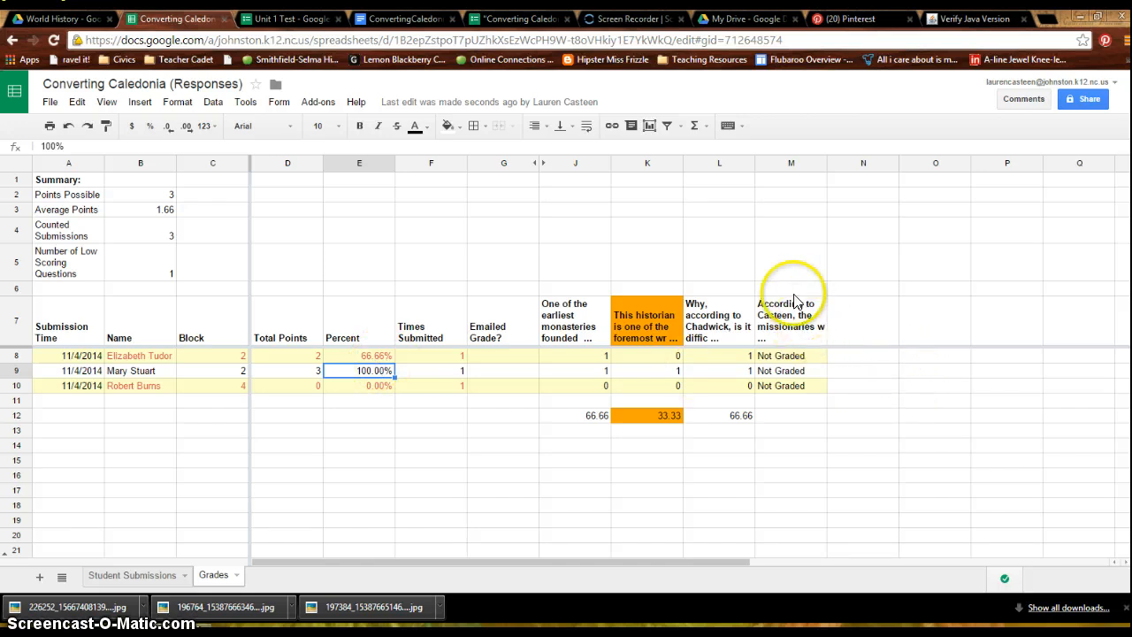
click(783, 370)
click(791, 162)
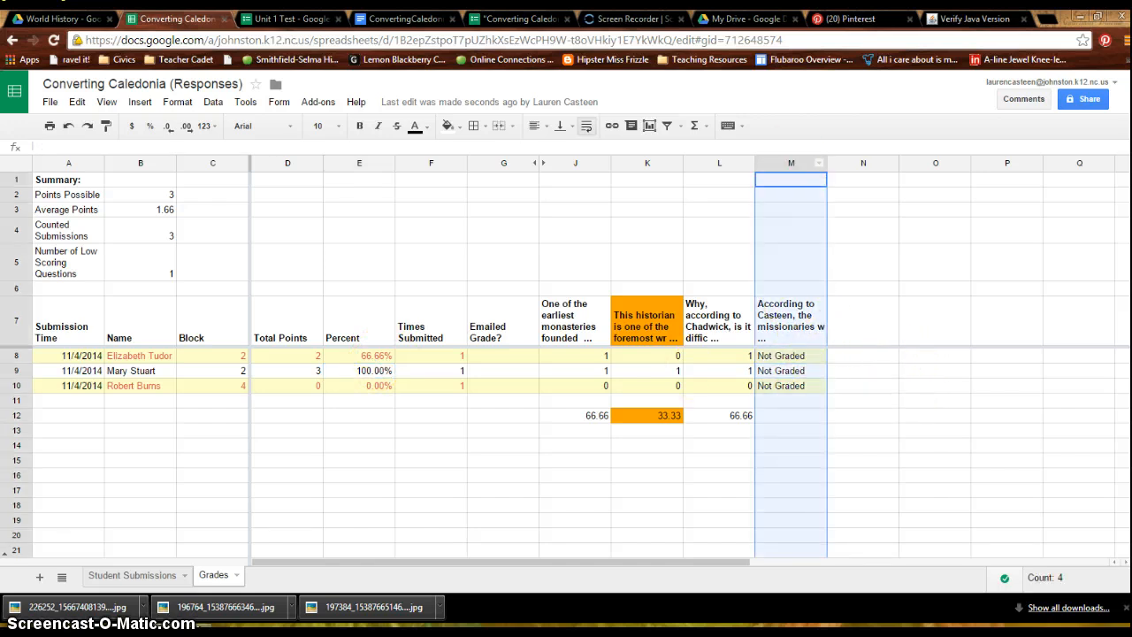
click(816, 400)
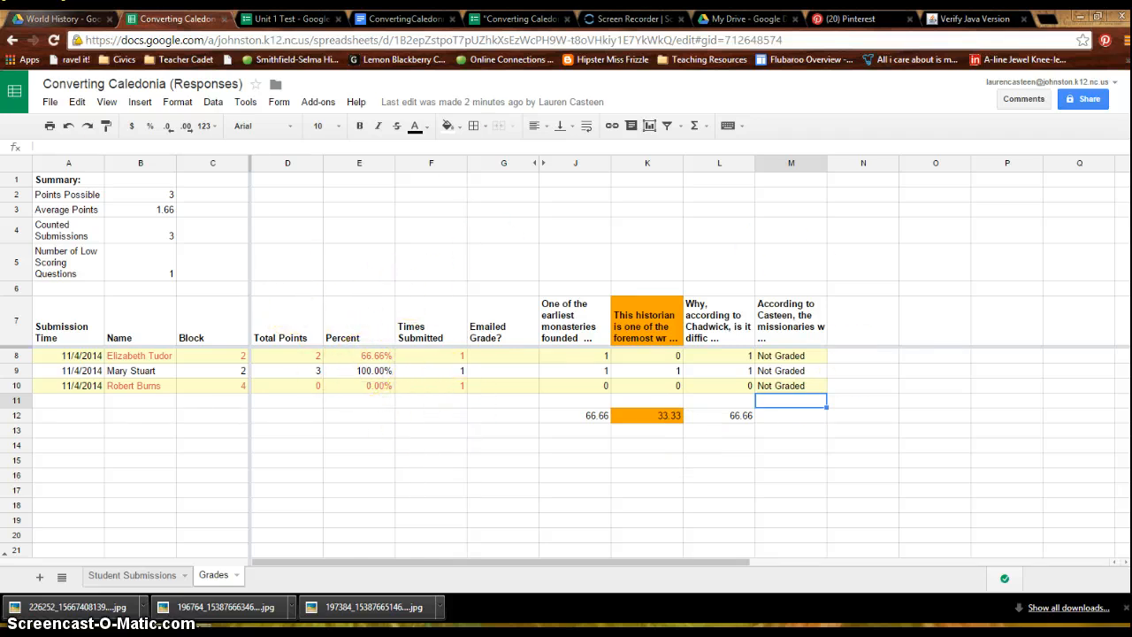
- Open the Test 1 Data spreadsheet from the 03. Early Civilizations folder in Google Drive and view the 2nd Block chart on Sheet2
click(53, 17)
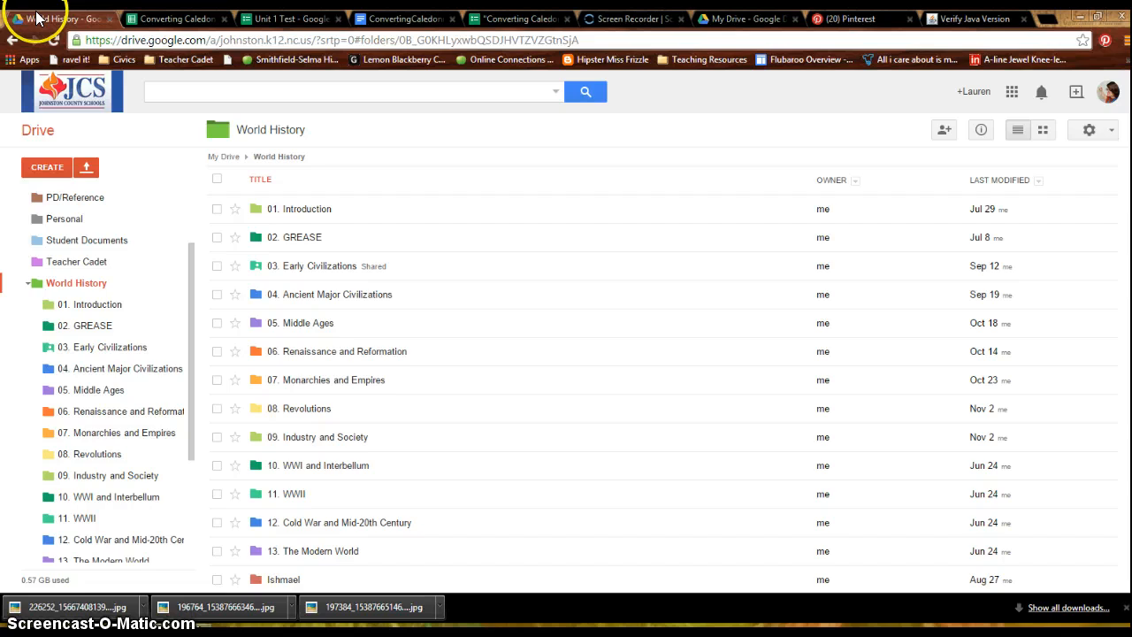
click(108, 349)
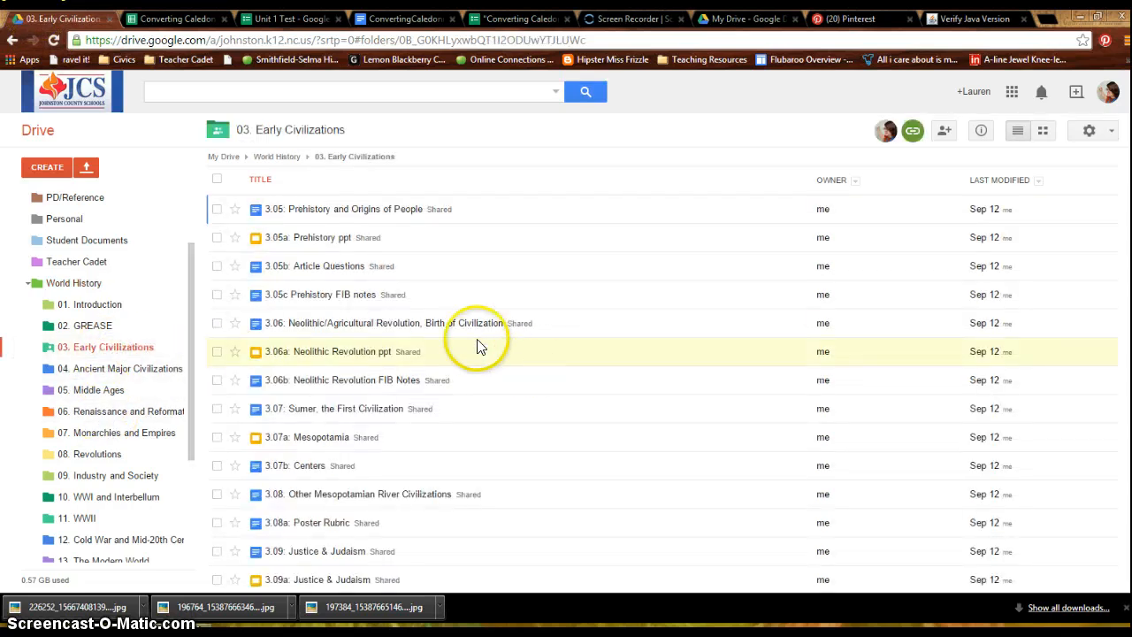
scroll(442, 336, down, 5)
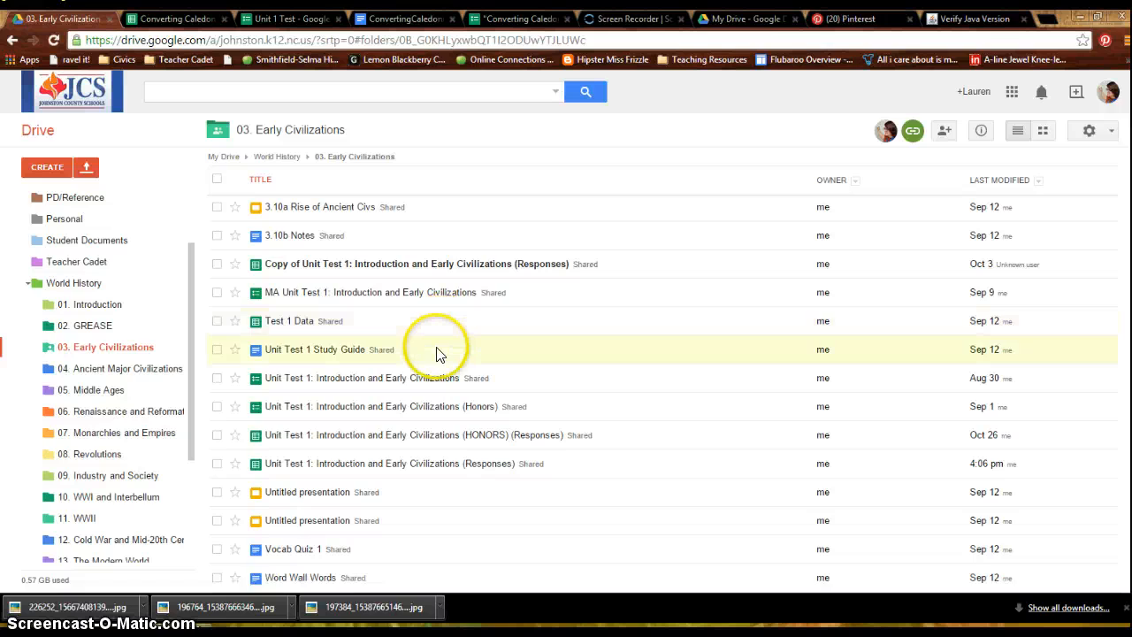
click(297, 324)
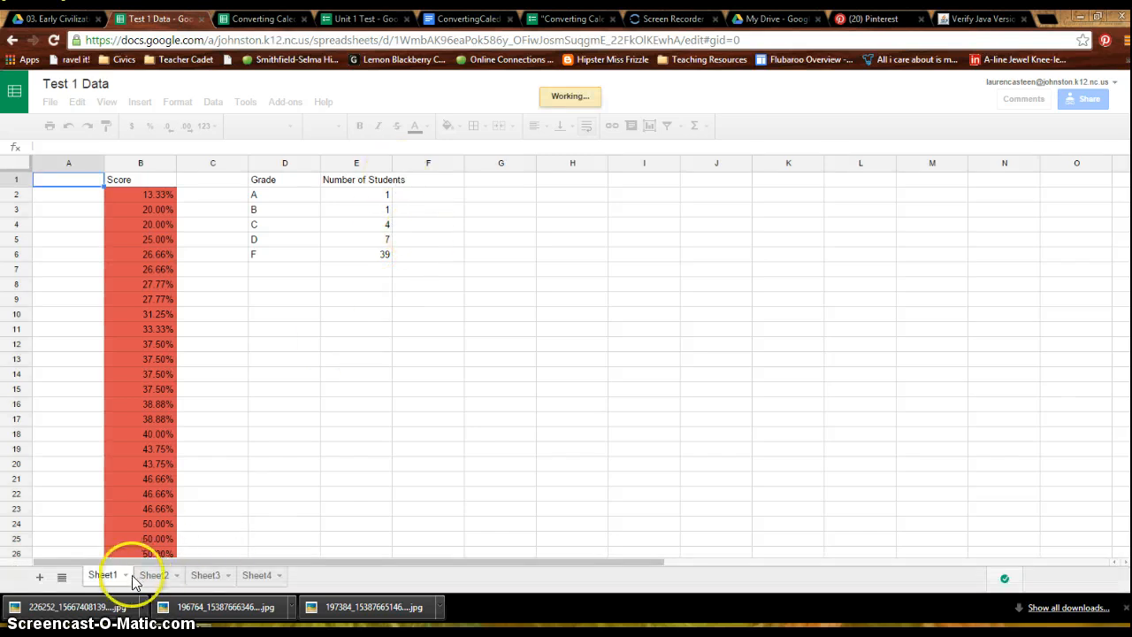
click(155, 576)
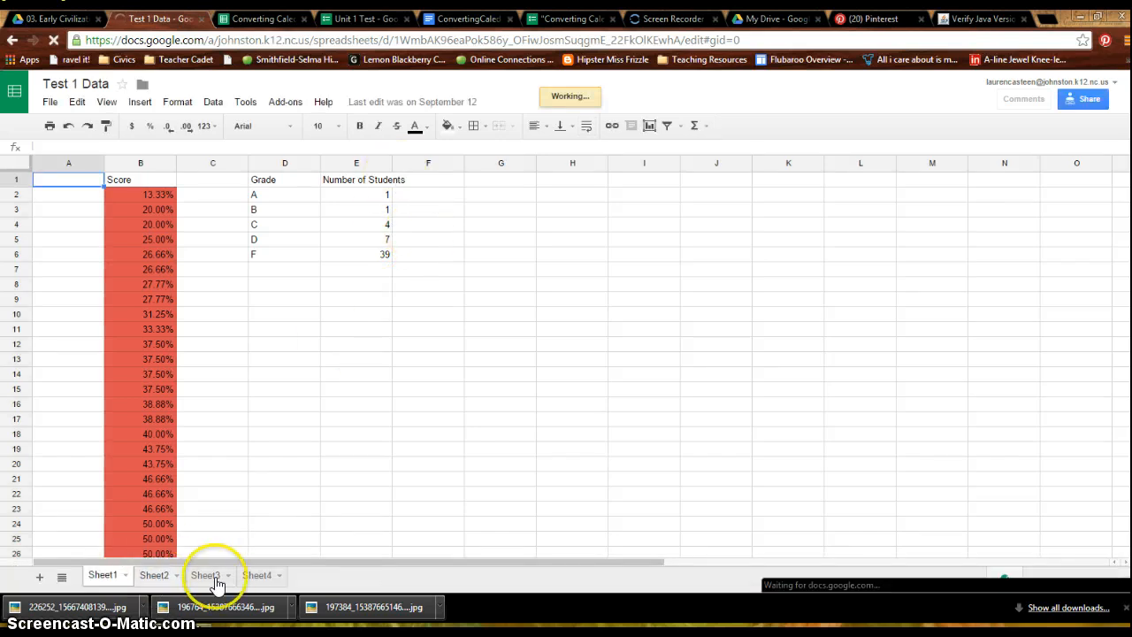
click(155, 577)
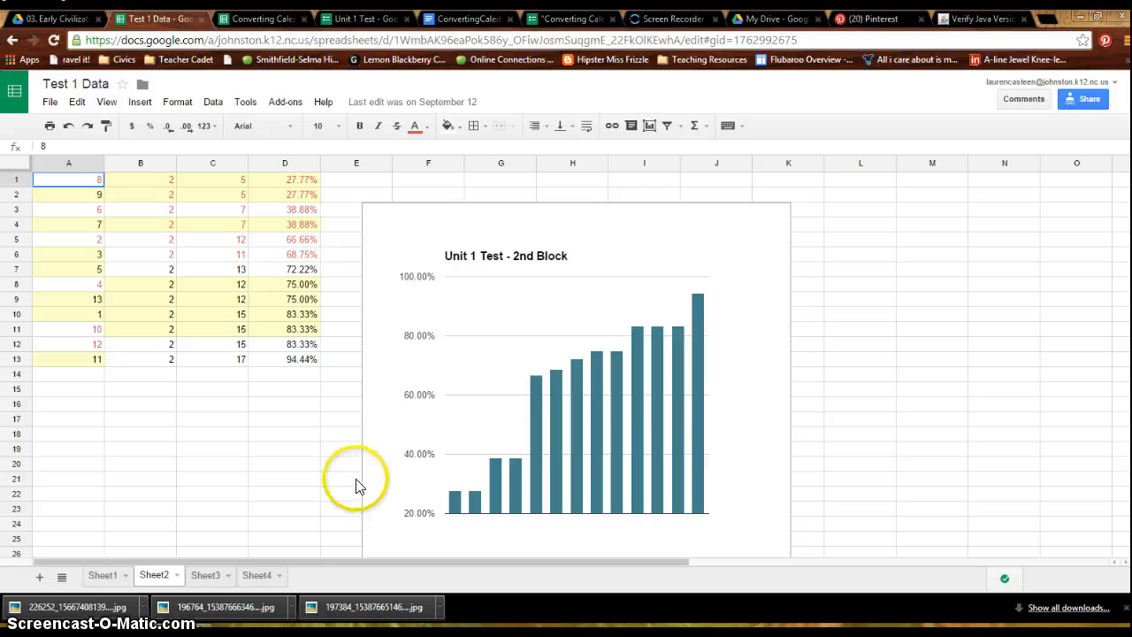
- Revisit the Caledonia grades, then check the file actions available for the Unit Test 1: Introduction and Early Civilizations form in Drive
click(263, 19)
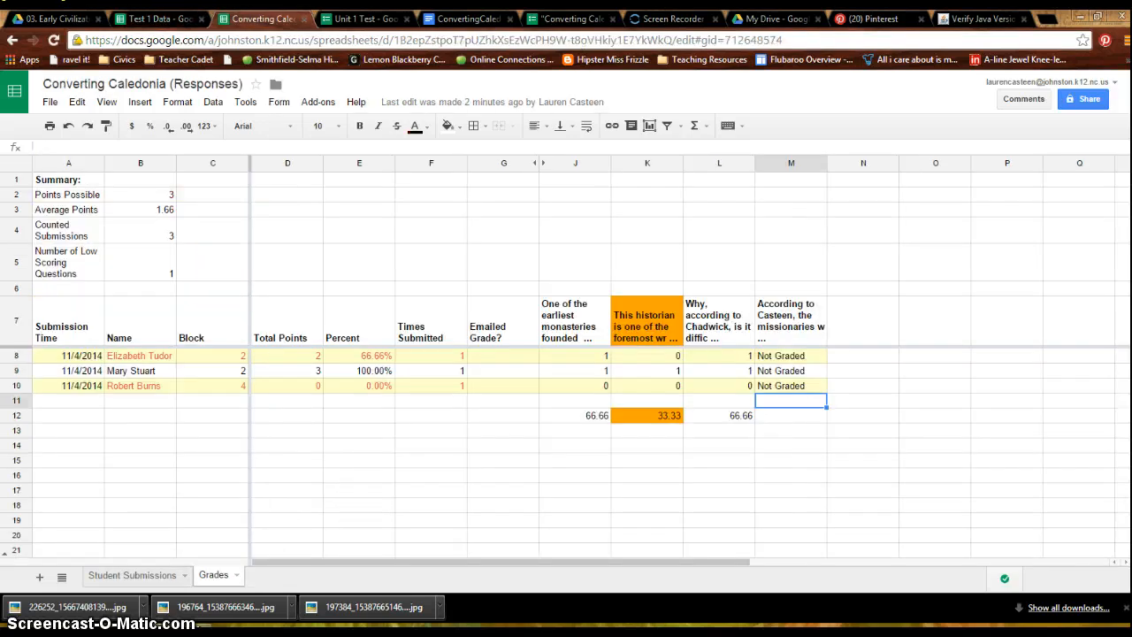
click(56, 19)
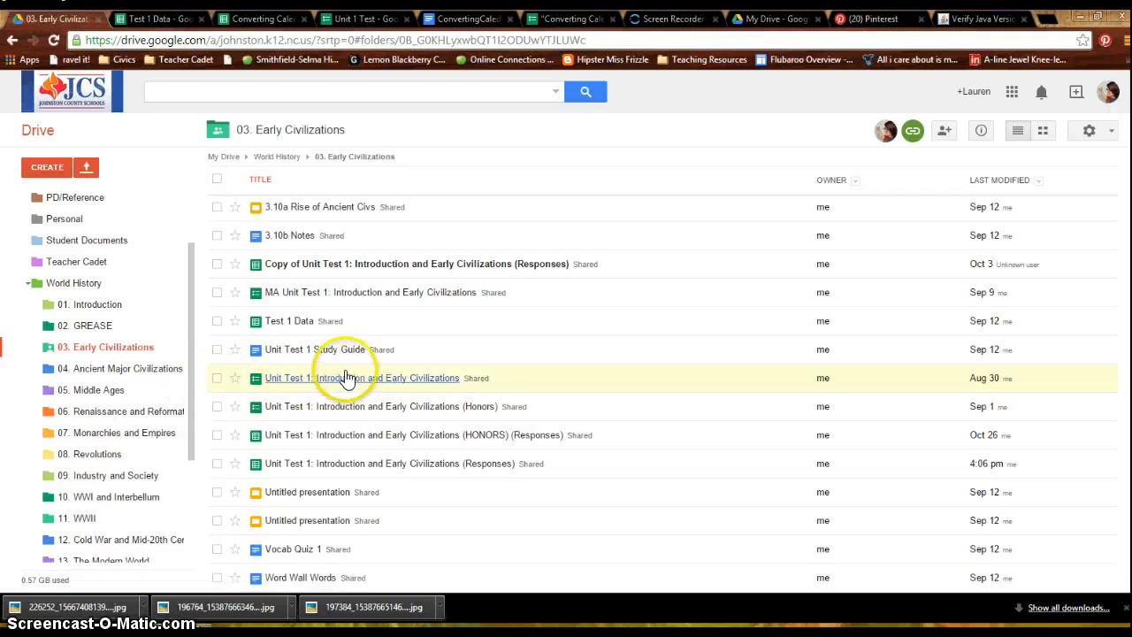
click(216, 379)
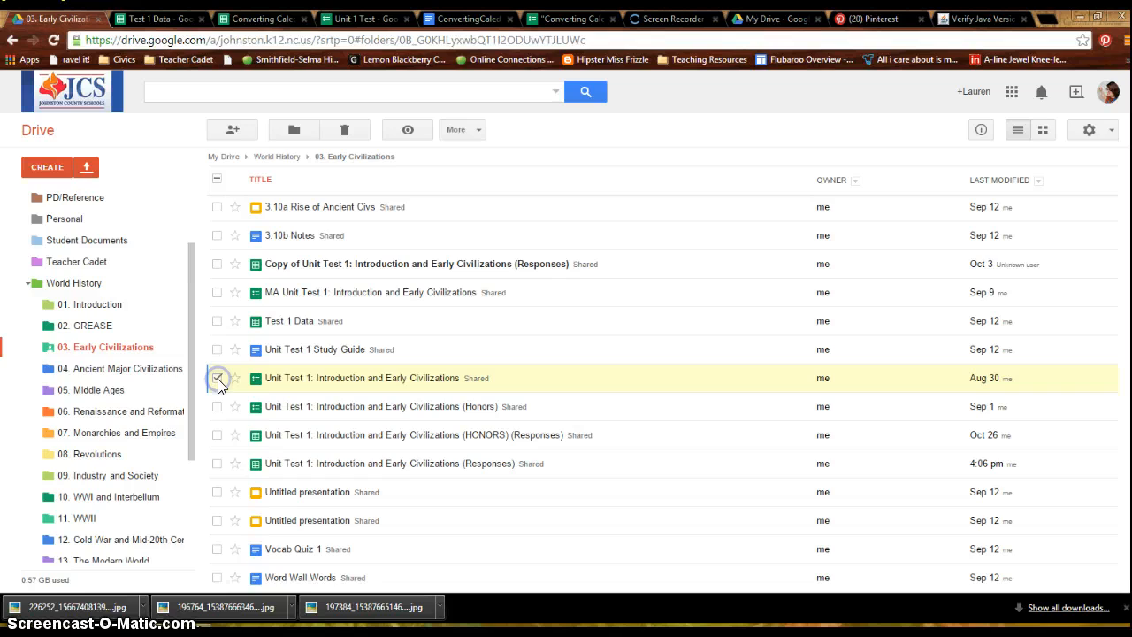
click(470, 129)
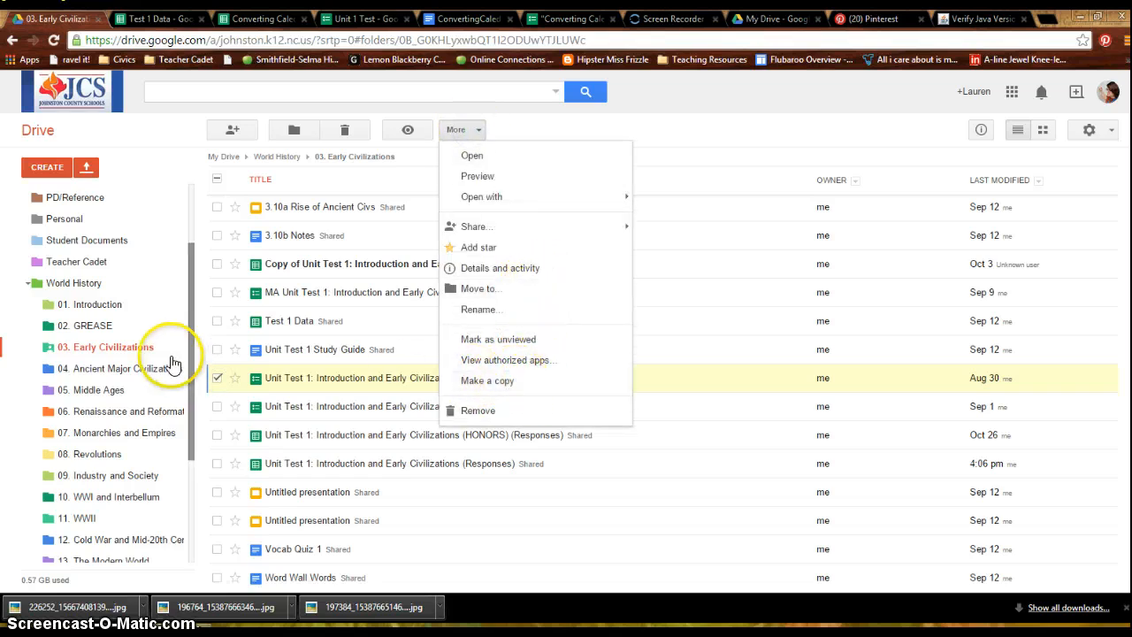
click(216, 377)
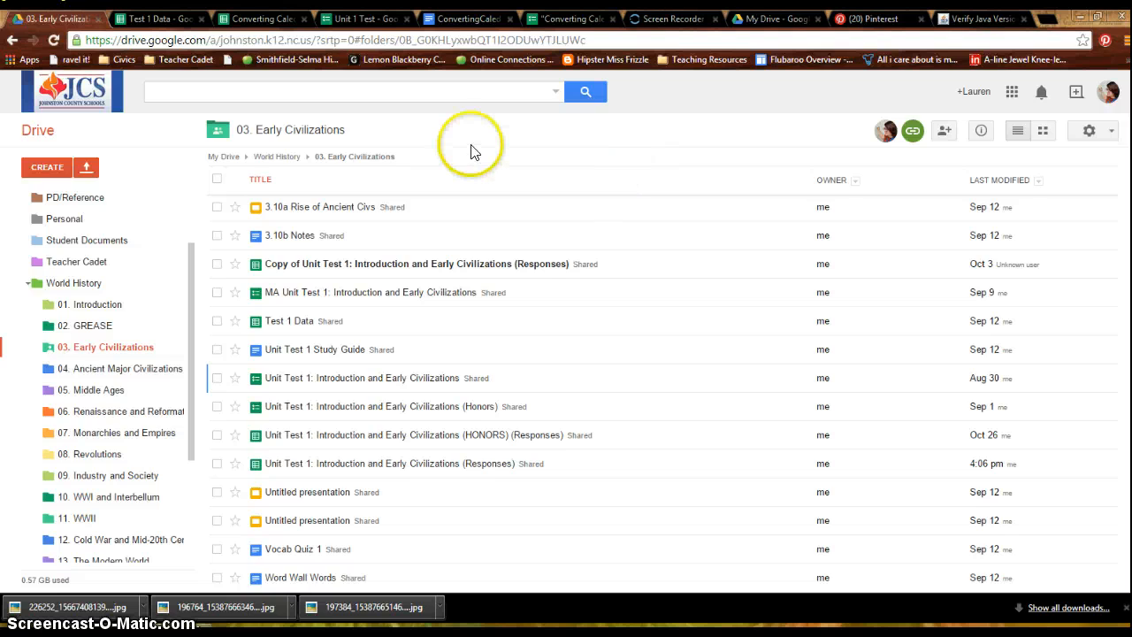
- Go back past the Unit 1 Test form to the live "Converting Caledonia" Exam form
click(358, 18)
click(573, 19)
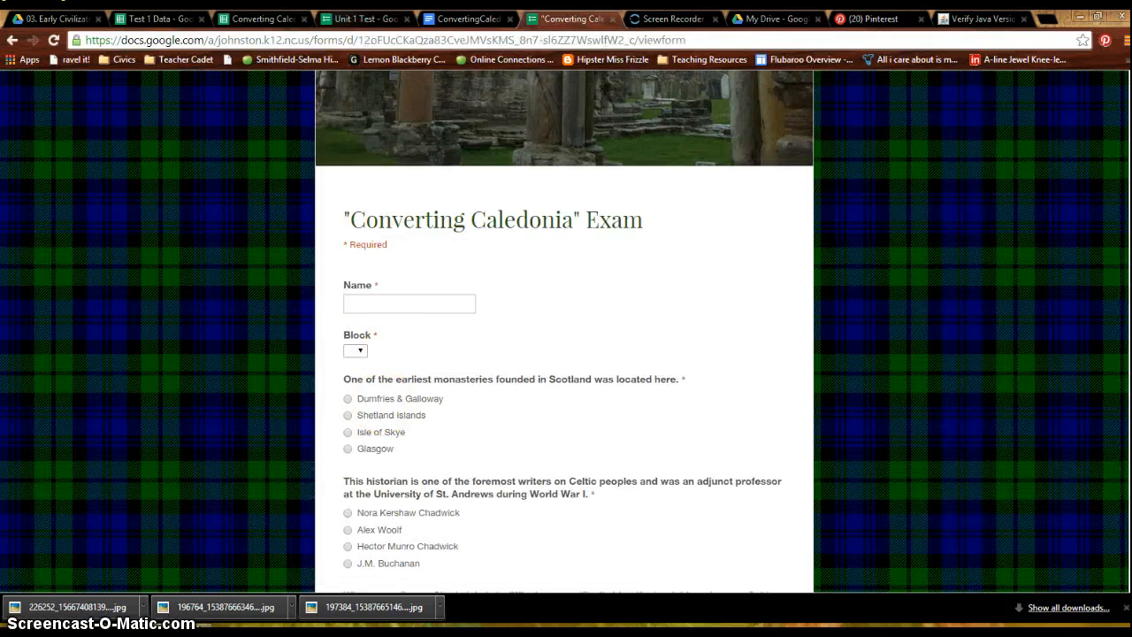